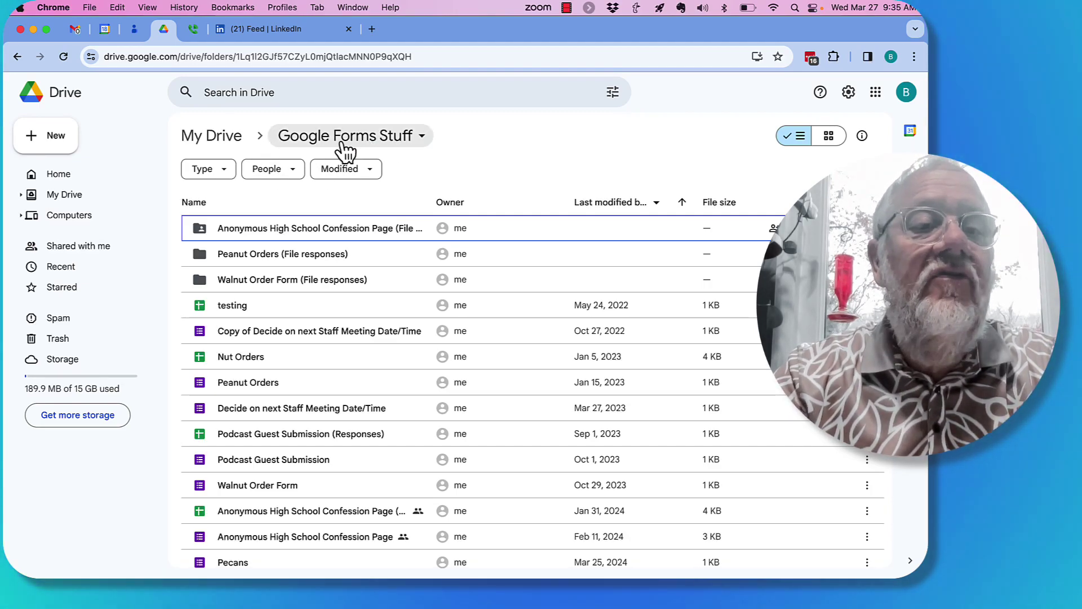
Step: From Google Drive's + New menu, create a blank Google Form while in the Google Forms Stuff folder
{"action": "left_click", "coordinate": [20, 195]}
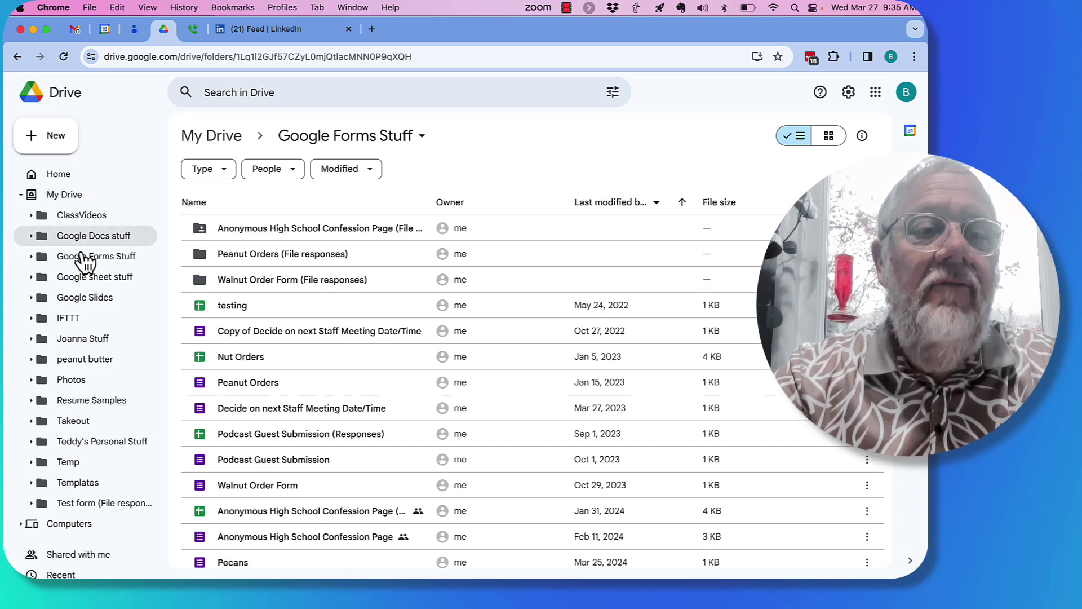
{"action": "left_click", "coordinate": [56, 141]}
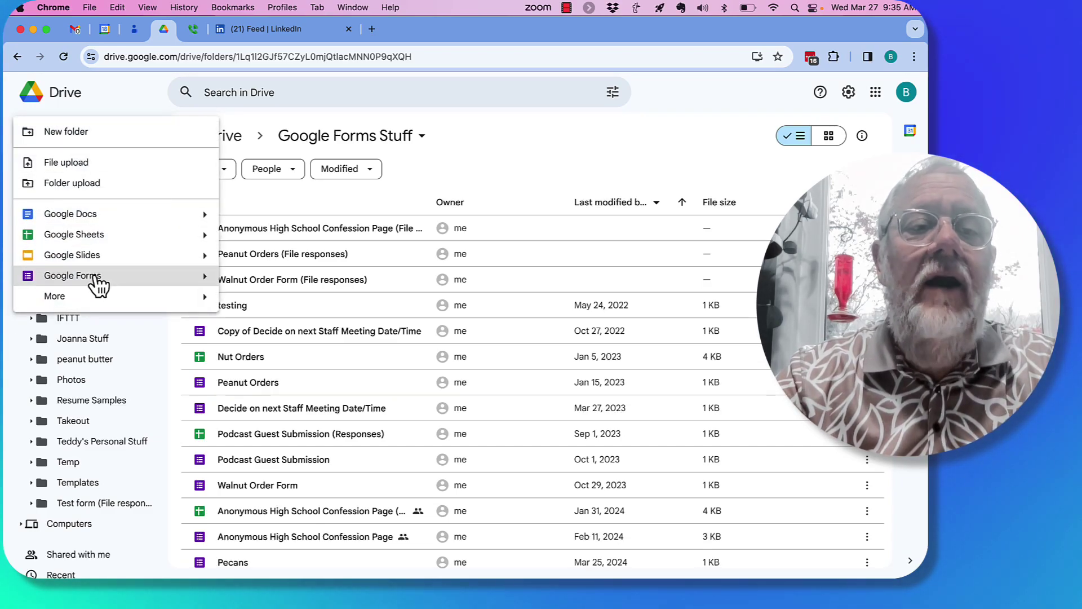
{"action": "left_click", "coordinate": [94, 276]}
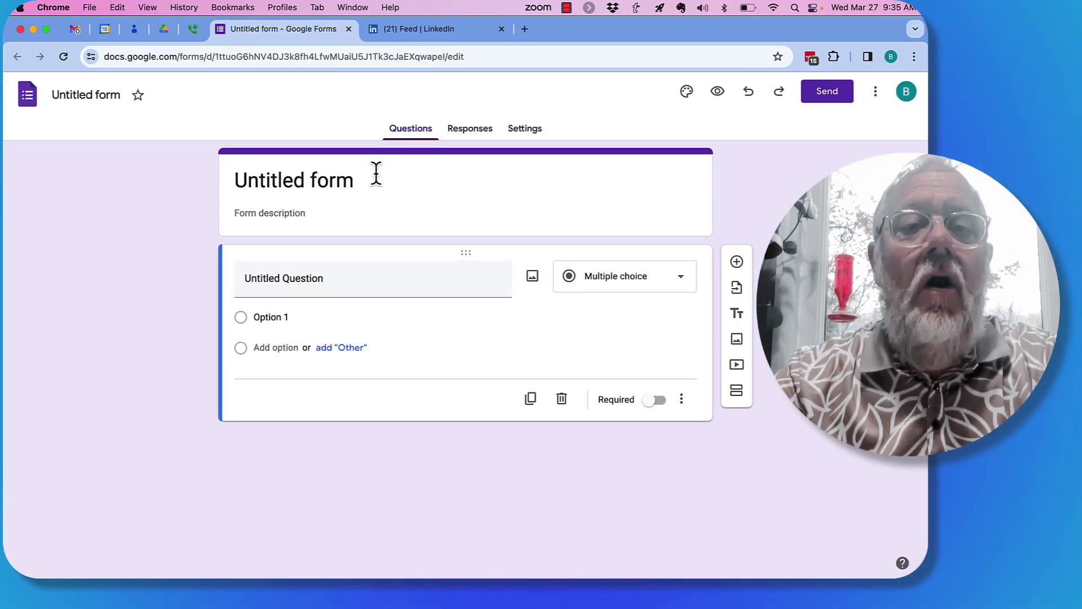
Step: Retitle the form from Untitled form to 'Party Sign up Form'
{"action": "left_click", "coordinate": [342, 181]}
{"action": "triple_click", "coordinate": [342, 181]}
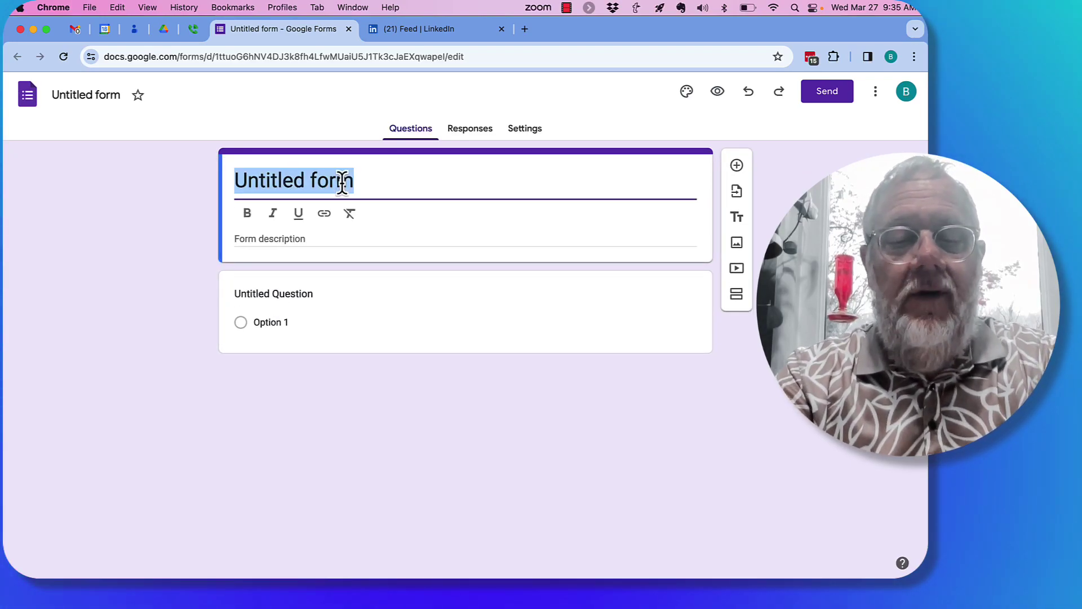
{"action": "type", "text": "Party Sign"}
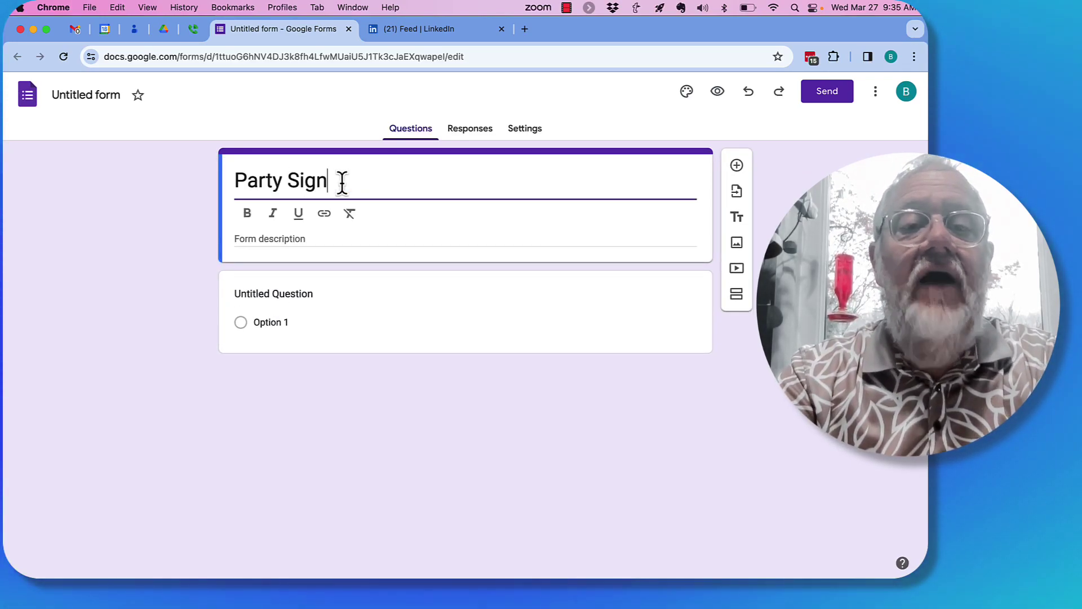
{"action": "type", "text": " up Form"}
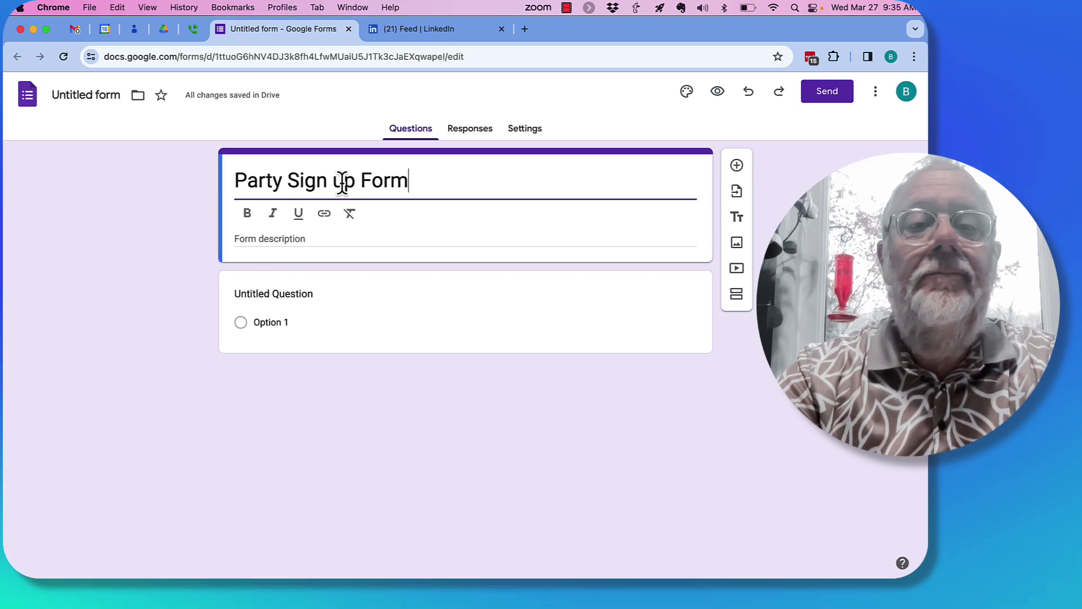
Step: Make the first question a required short answer: 'What is your full name'
{"action": "left_click", "coordinate": [269, 293]}
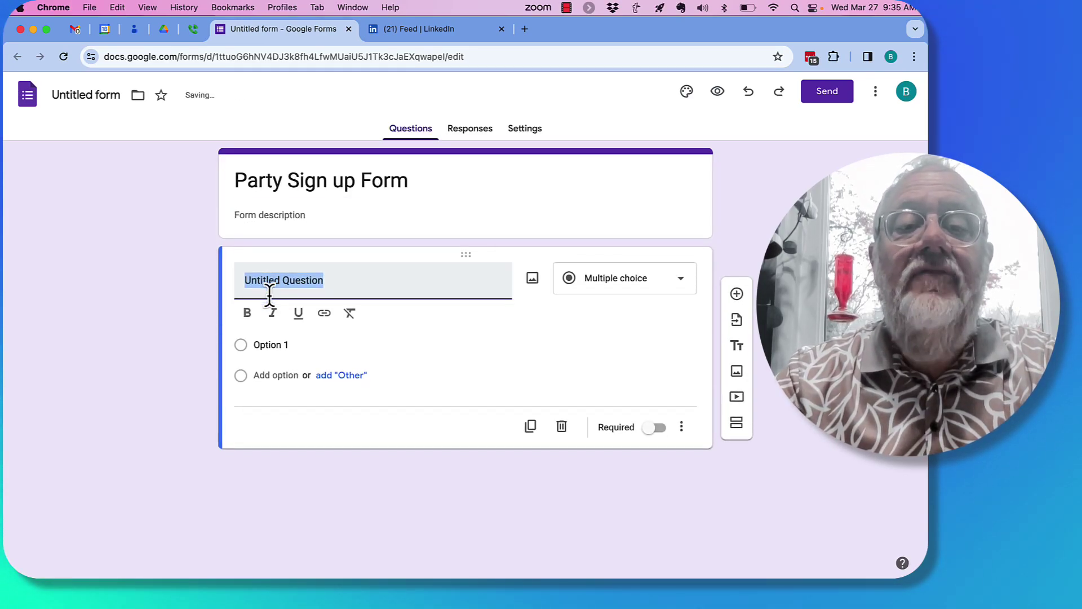
{"action": "left_click", "coordinate": [662, 284]}
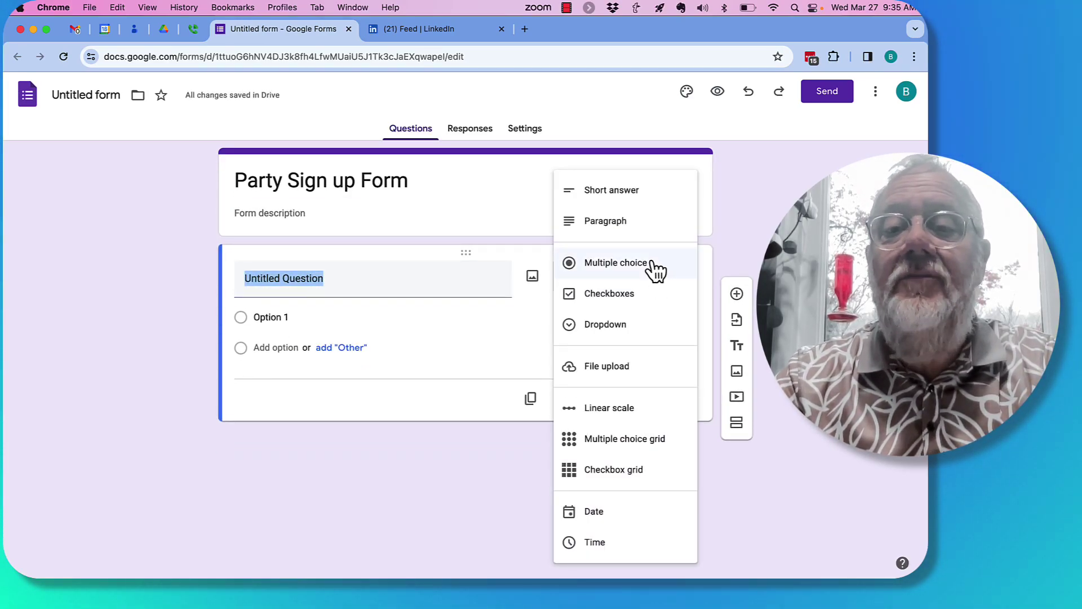
{"action": "left_click", "coordinate": [620, 192]}
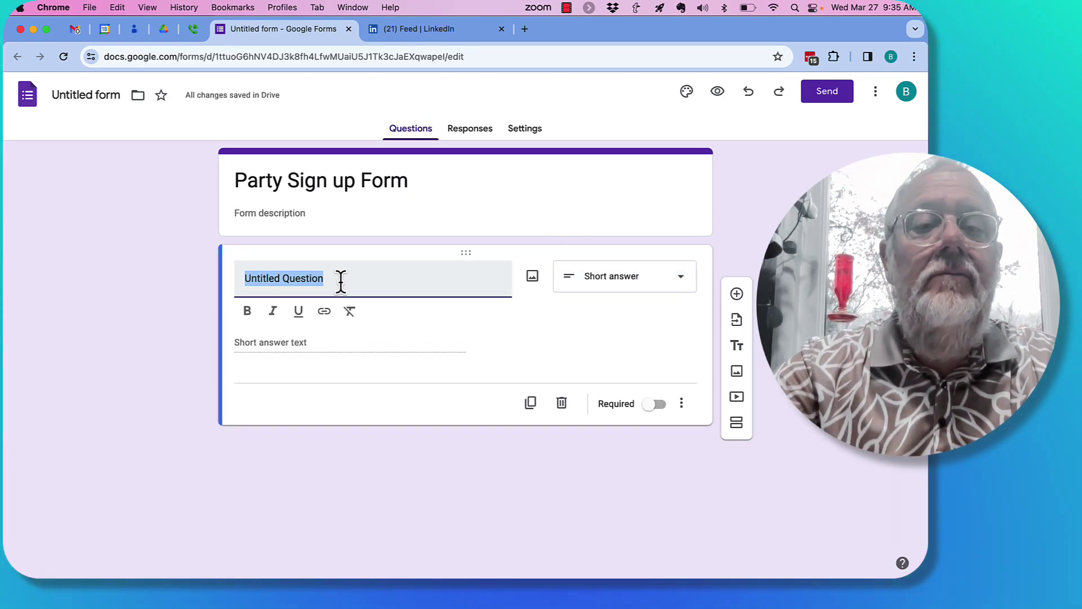
{"action": "type", "text": "What is your full name"}
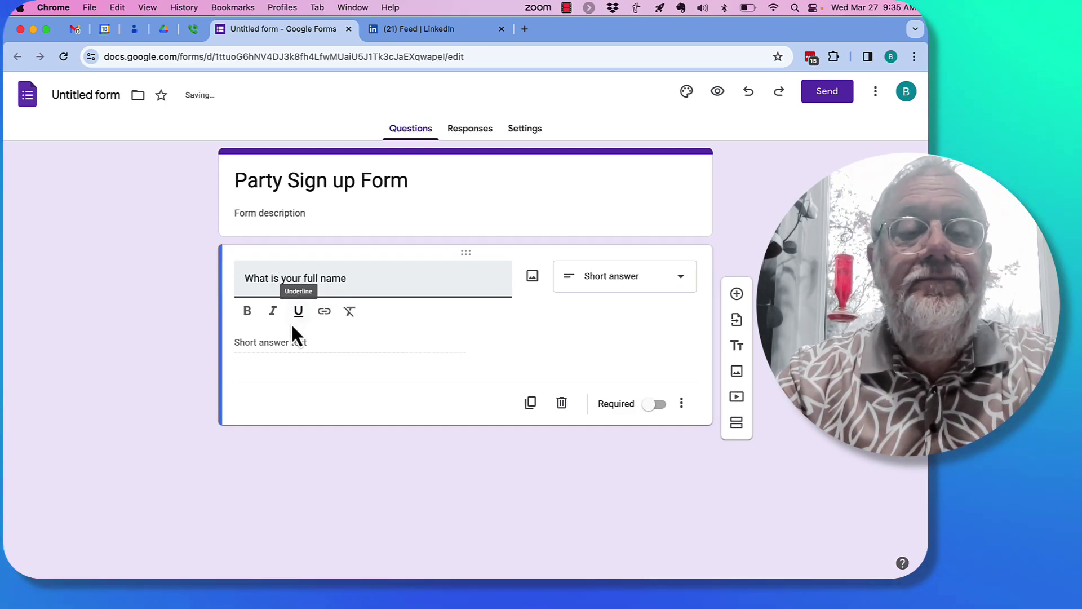
{"action": "left_click", "coordinate": [648, 405]}
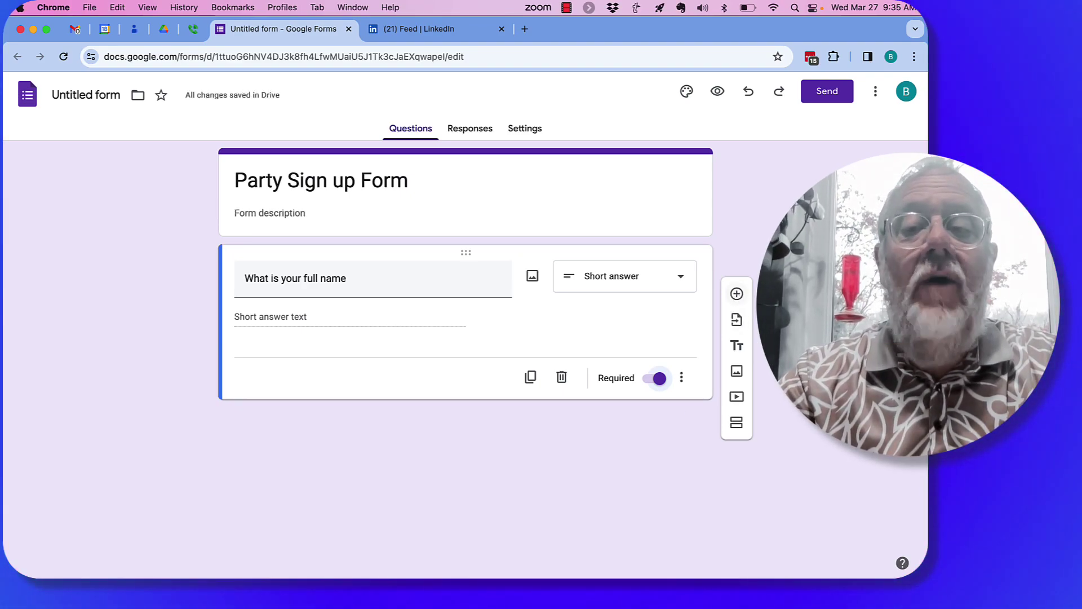
Step: Add a required short-answer question 'What is your Email Address'
{"action": "left_click", "coordinate": [736, 294]}
{"action": "type", "text": "W"}
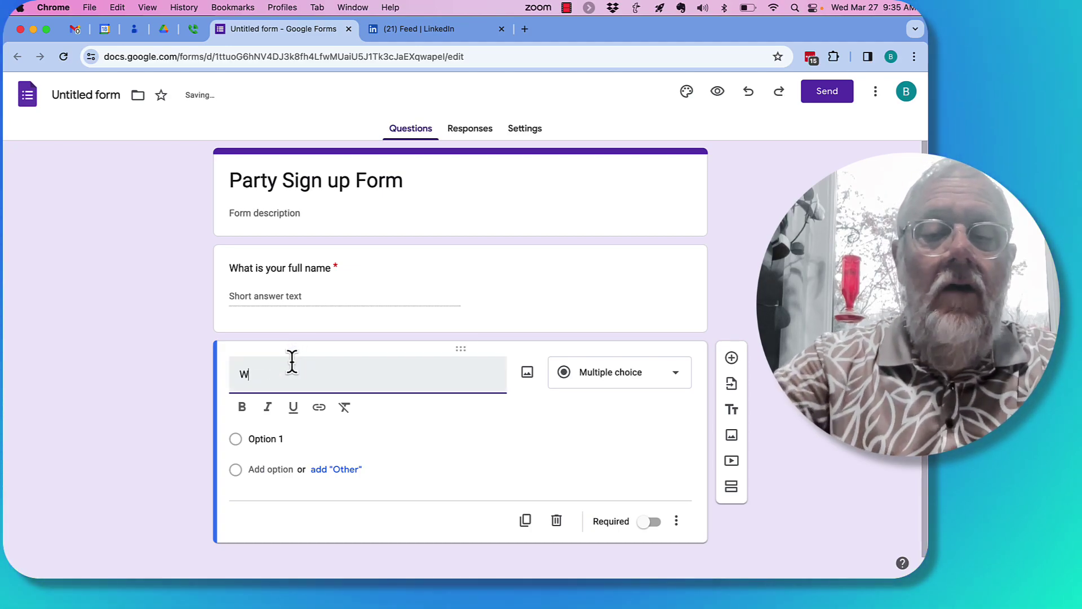
{"action": "type", "text": "hat is your"}
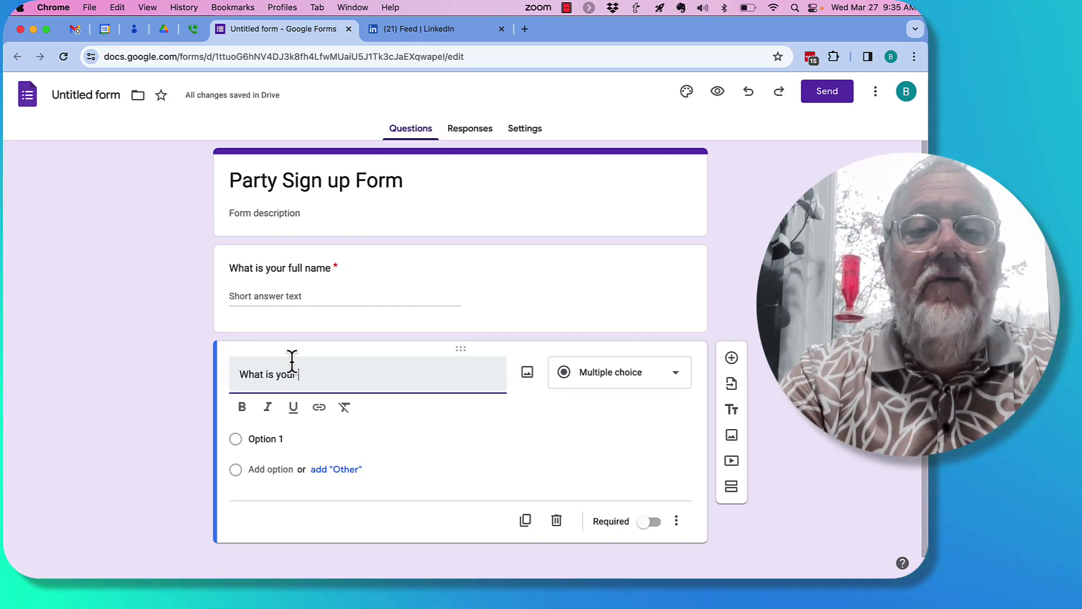
{"action": "type", "text": " Email Address"}
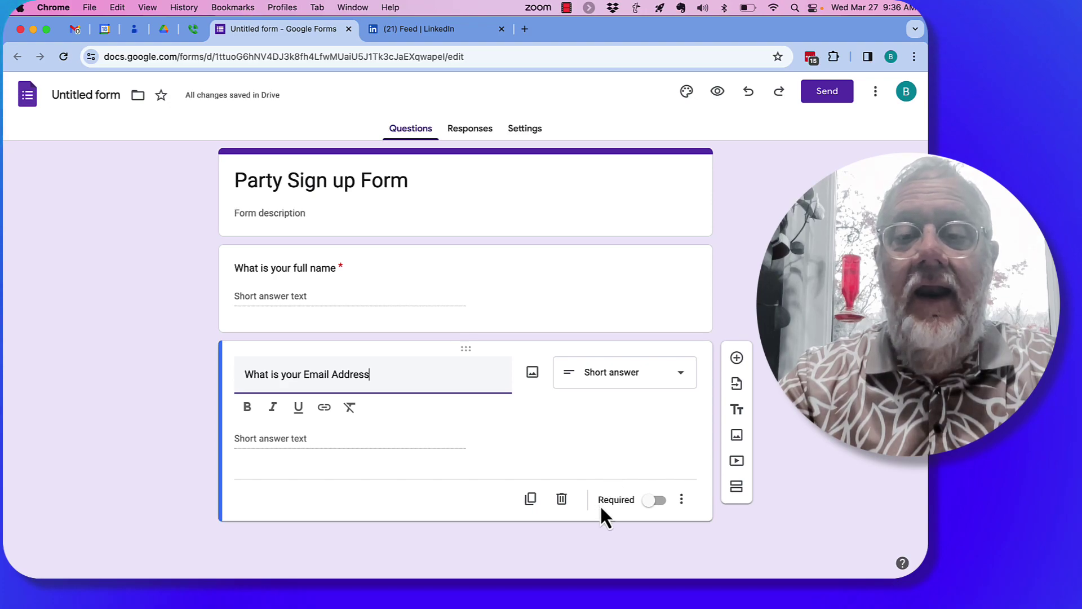
{"action": "left_click", "coordinate": [660, 500]}
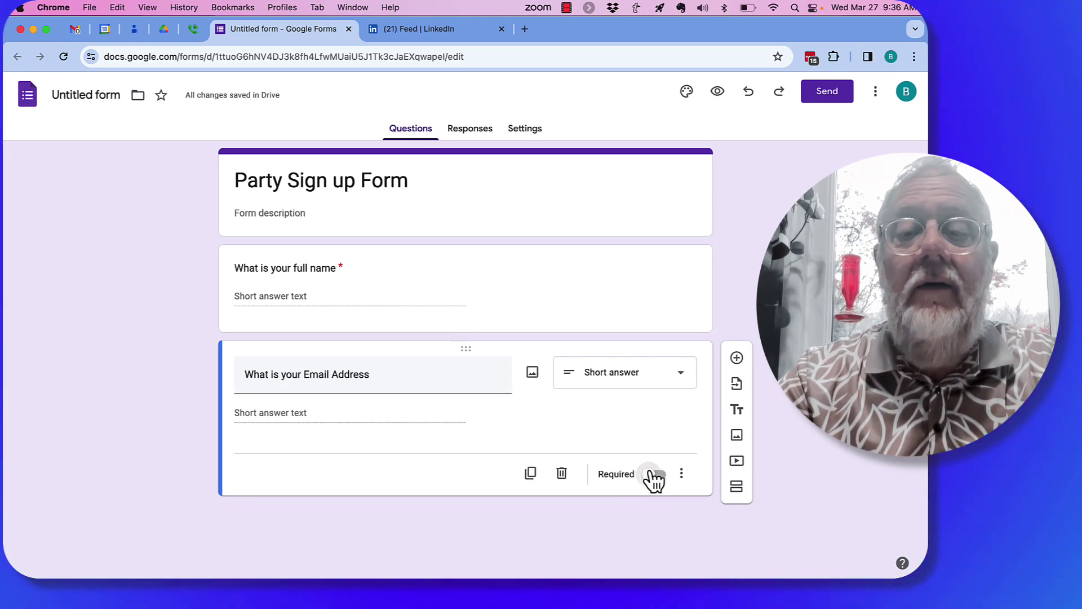
{"action": "left_click", "coordinate": [654, 474]}
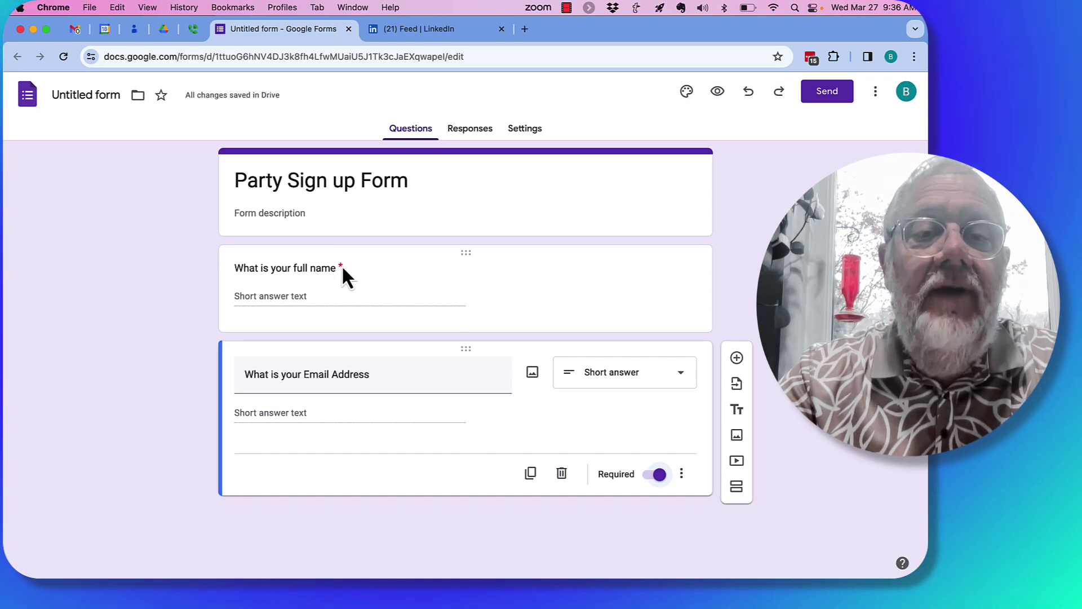
Step: Add 'Are you prepared to play games all night long?' with a card and board games description
{"action": "left_click", "coordinate": [736, 360]}
{"action": "type", "text": "Are you prepared to "}
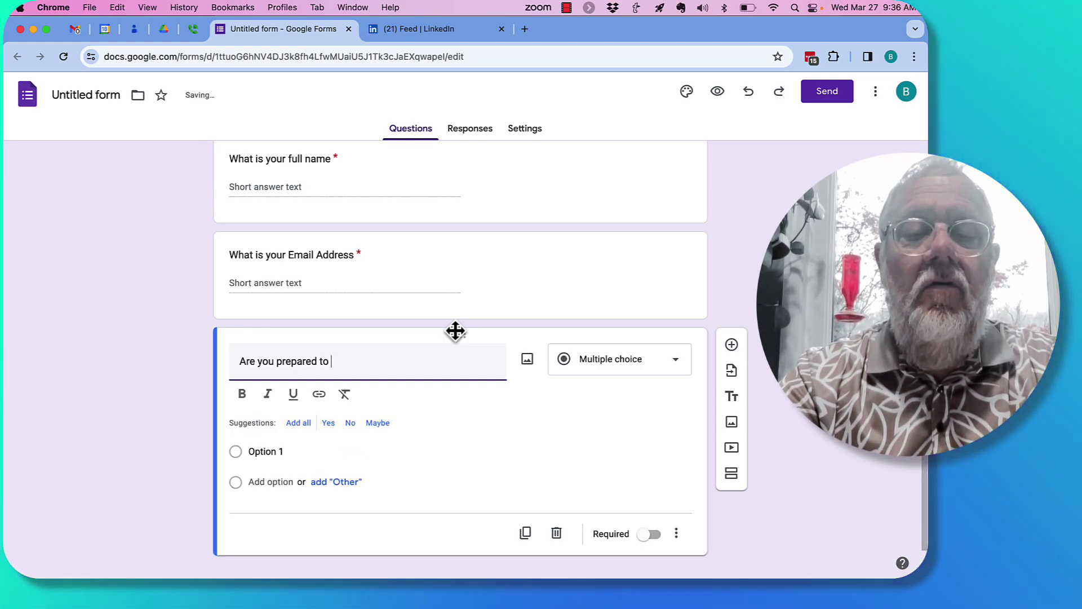
{"action": "type", "text": "play games all night long"}
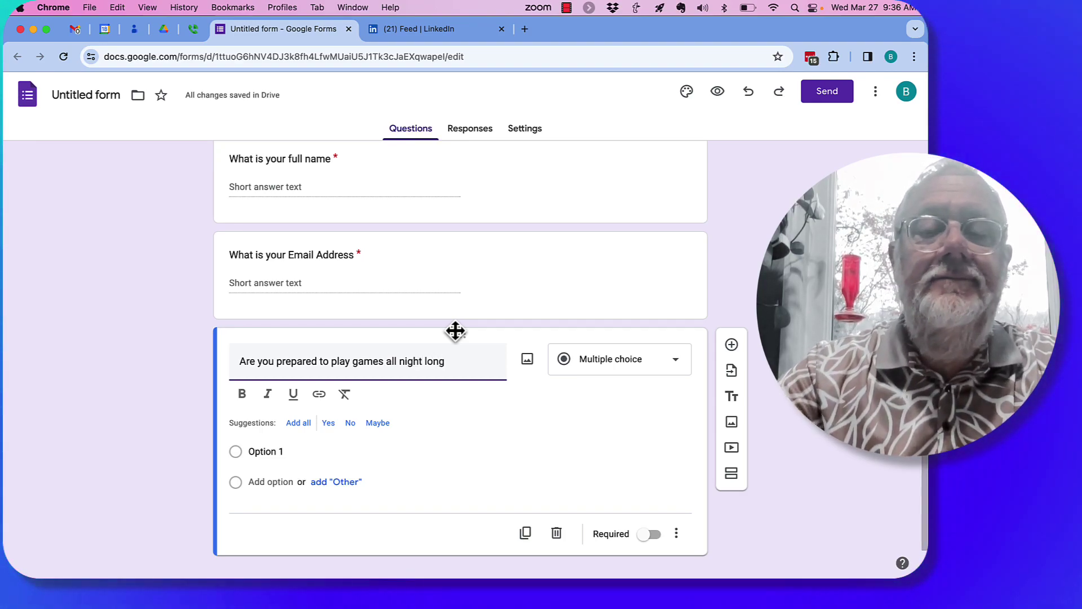
{"action": "type", "text": "?"}
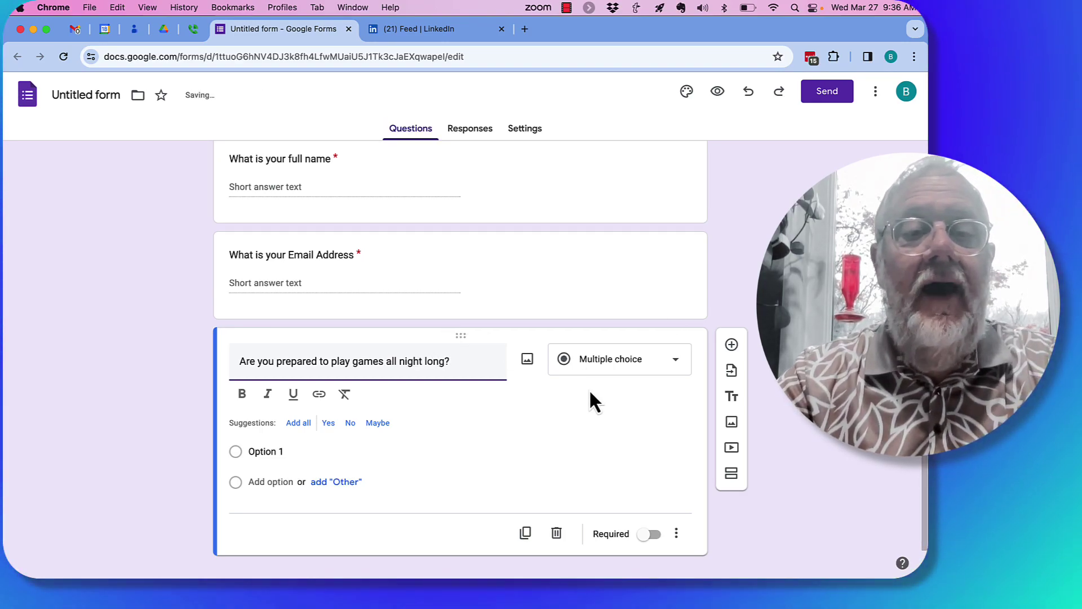
{"action": "left_click", "coordinate": [677, 535]}
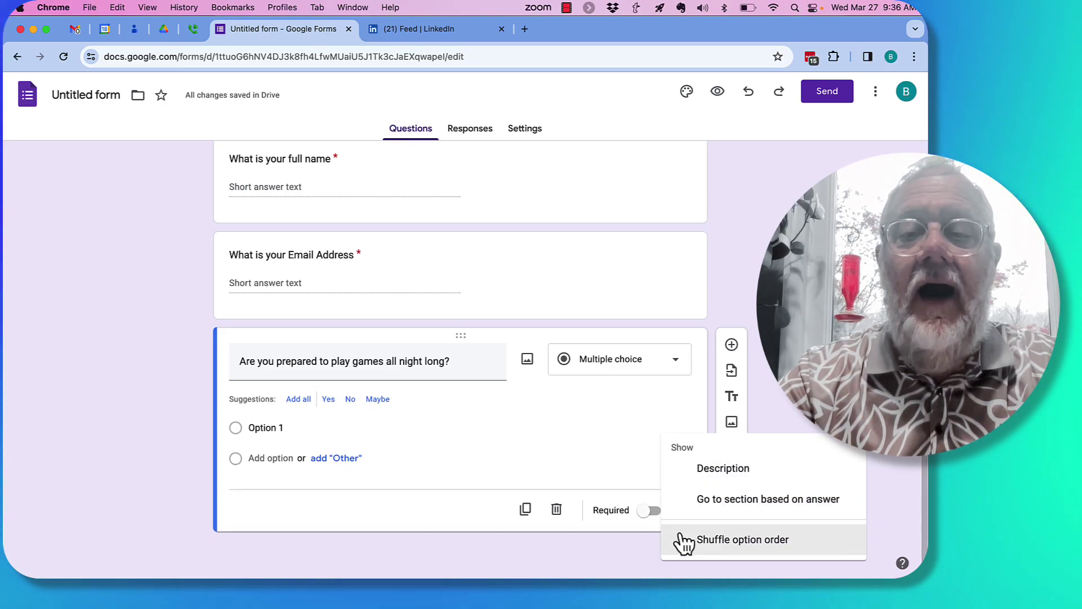
{"action": "left_click", "coordinate": [733, 470]}
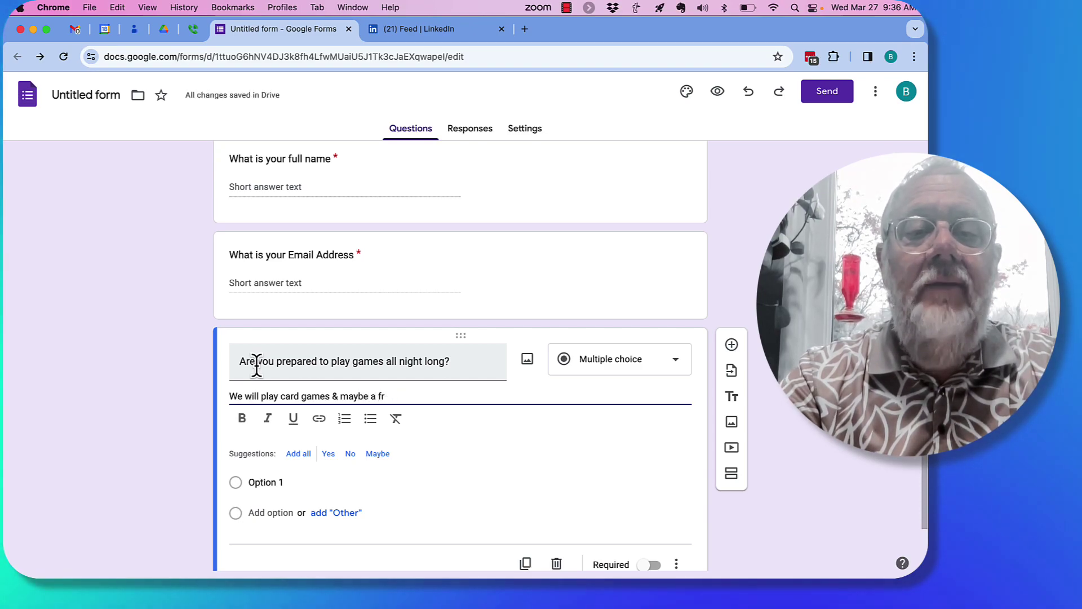
{"action": "type", "text": "games"}
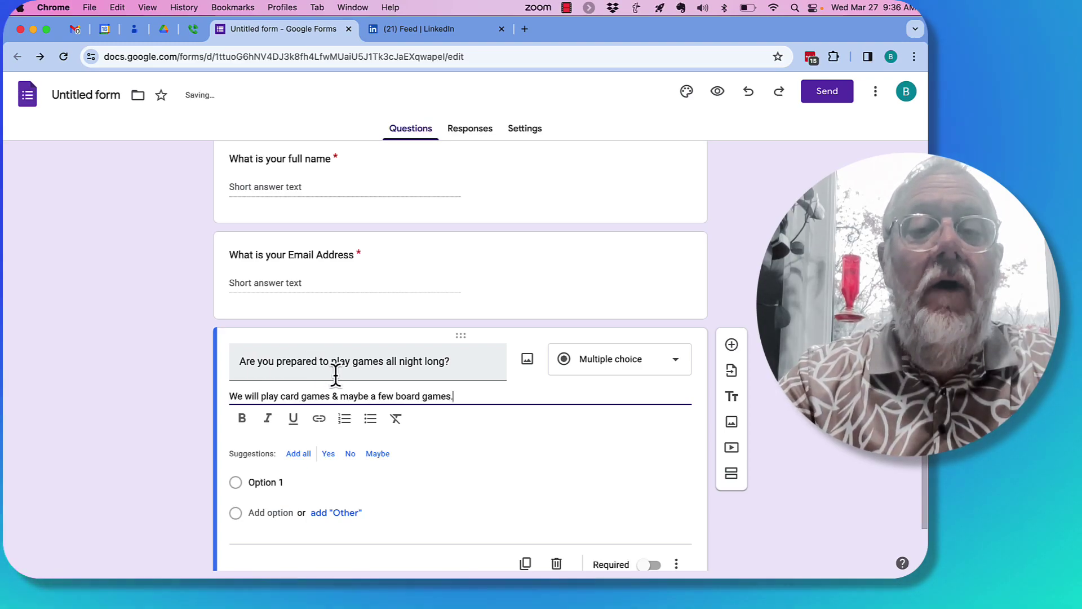
{"action": "type", "text": "."}
{"action": "scroll", "coordinate": [756, 261], "scroll_direction": "up", "scroll_amount": 3}
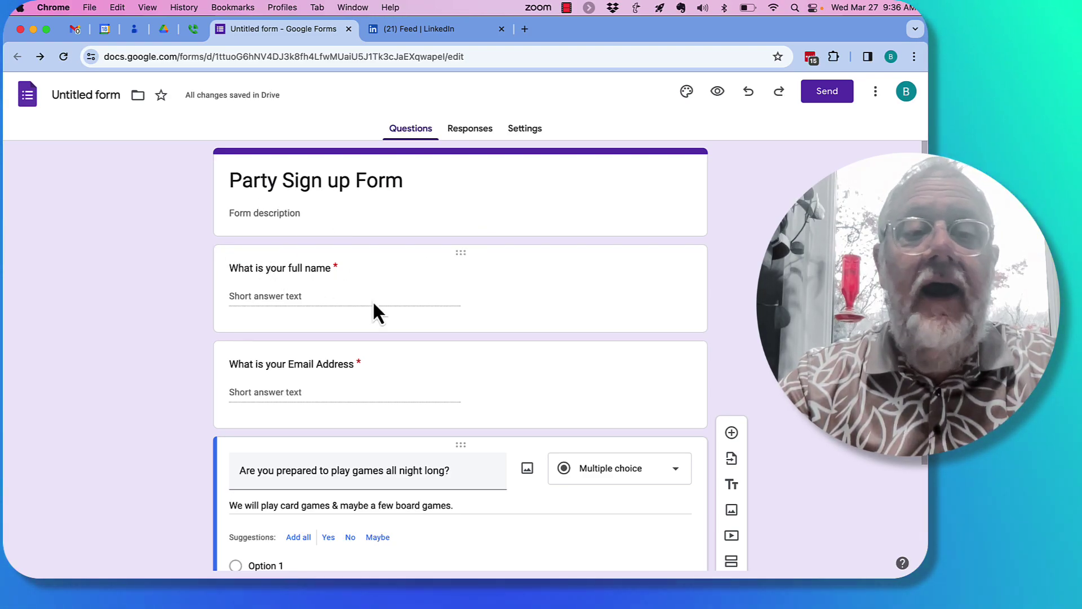
{"action": "scroll", "coordinate": [360, 304], "scroll_direction": "down", "scroll_amount": 5}
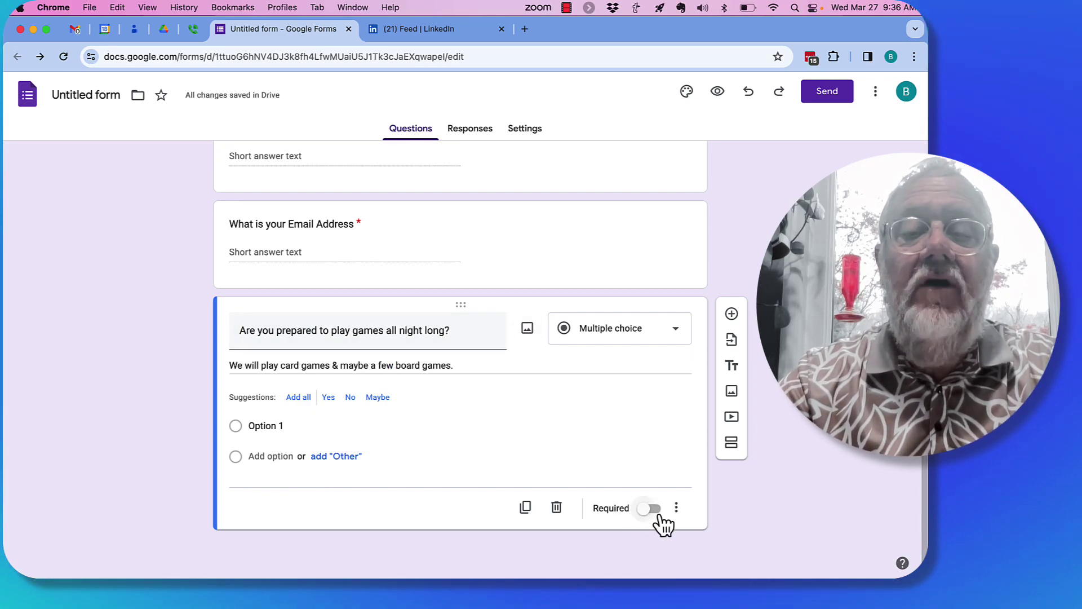
Step: Keep the games question multiple choice with options Yes, No and Other
{"action": "left_click", "coordinate": [618, 338]}
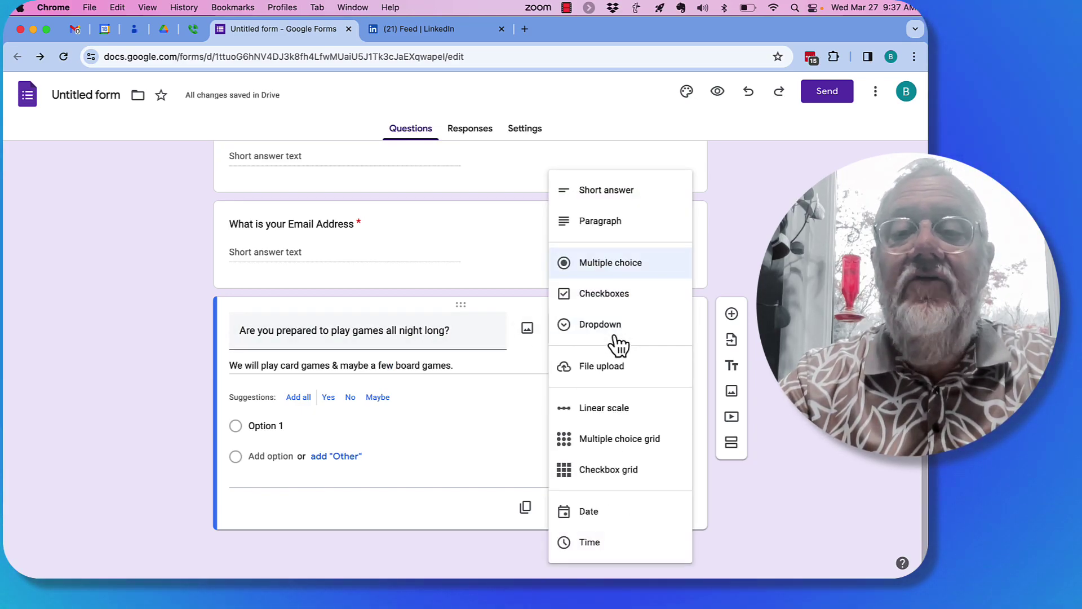
{"action": "left_click", "coordinate": [263, 426]}
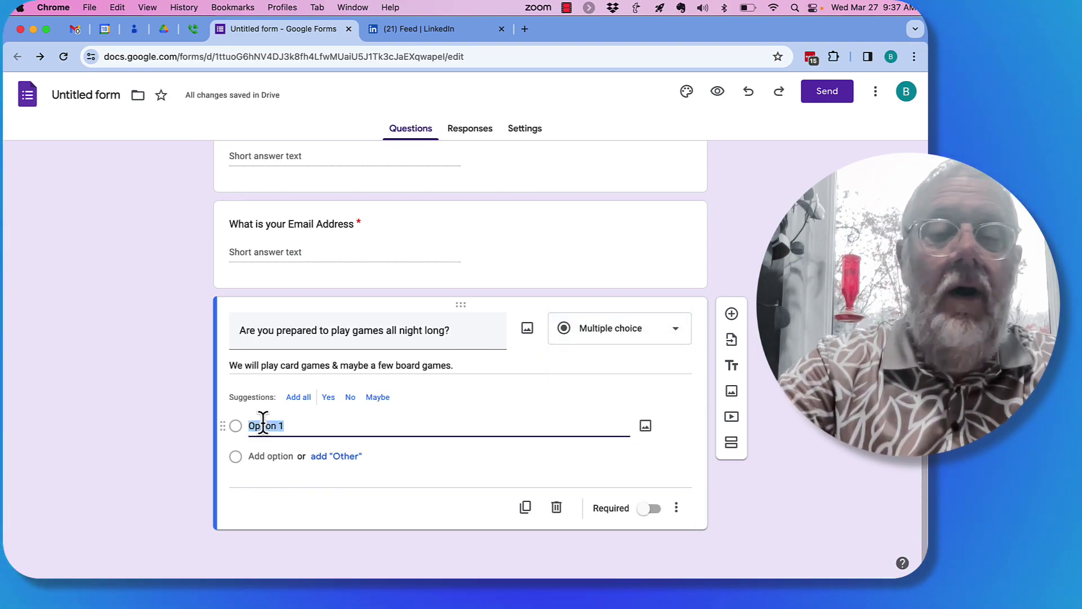
{"action": "key", "text": "Tab"}
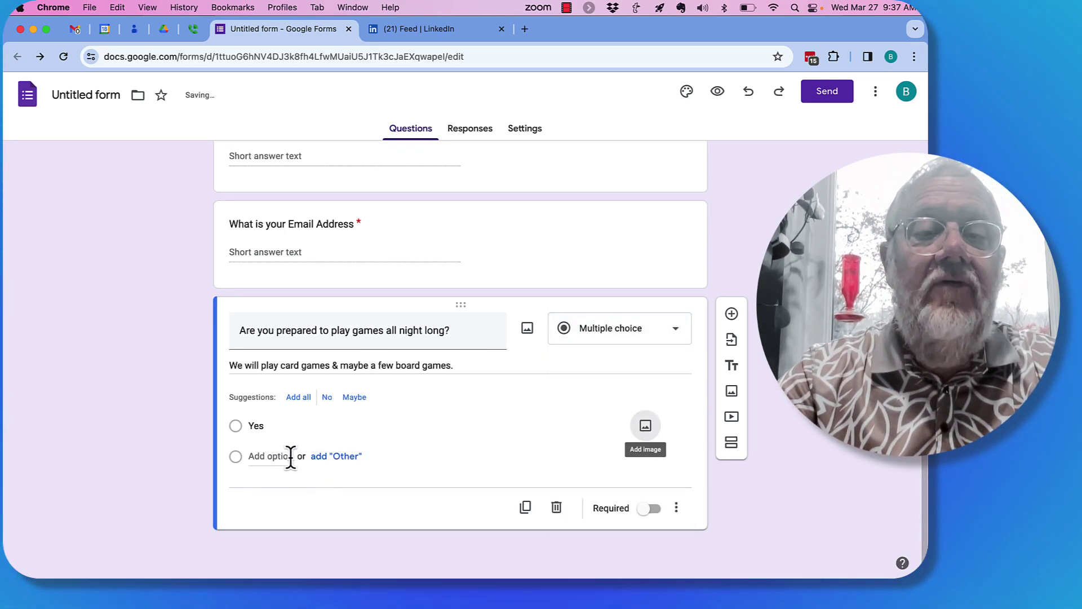
{"action": "left_click", "coordinate": [290, 457]}
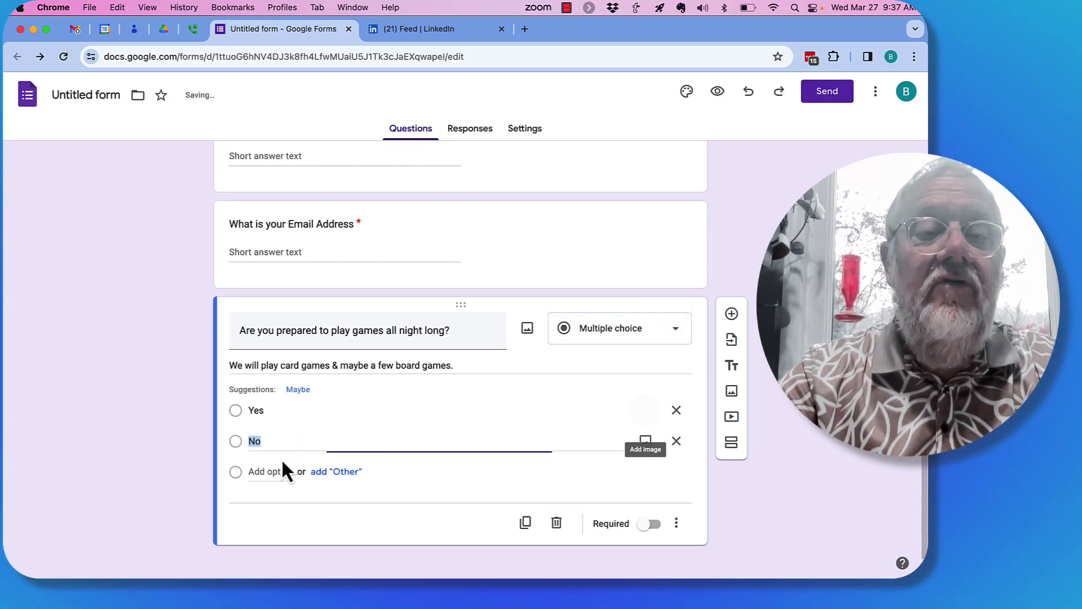
{"action": "left_click", "coordinate": [347, 471]}
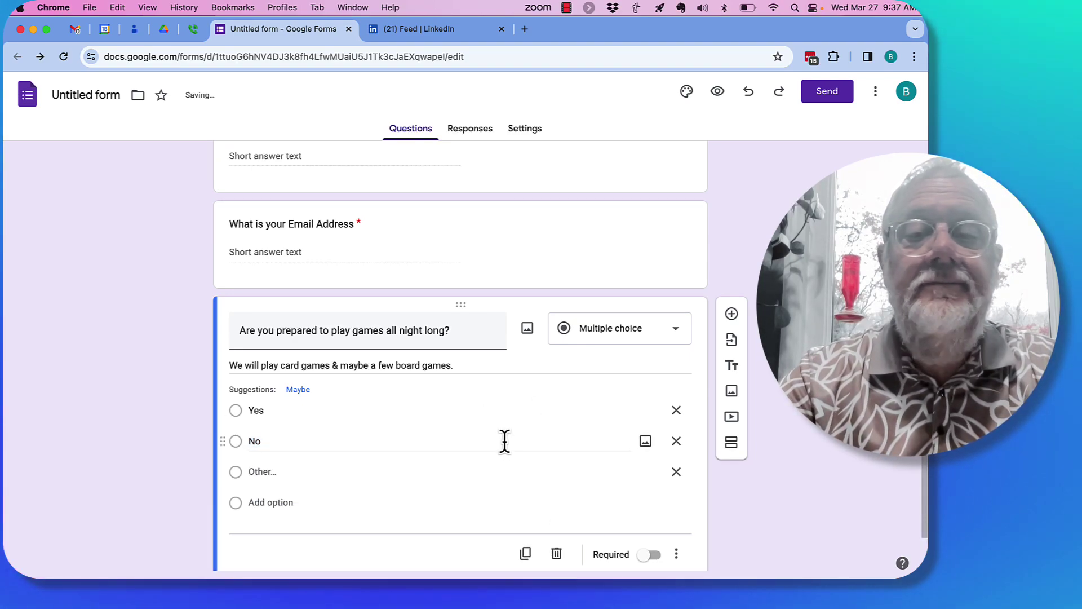
{"action": "scroll", "coordinate": [487, 397], "scroll_direction": "down", "scroll_amount": 1}
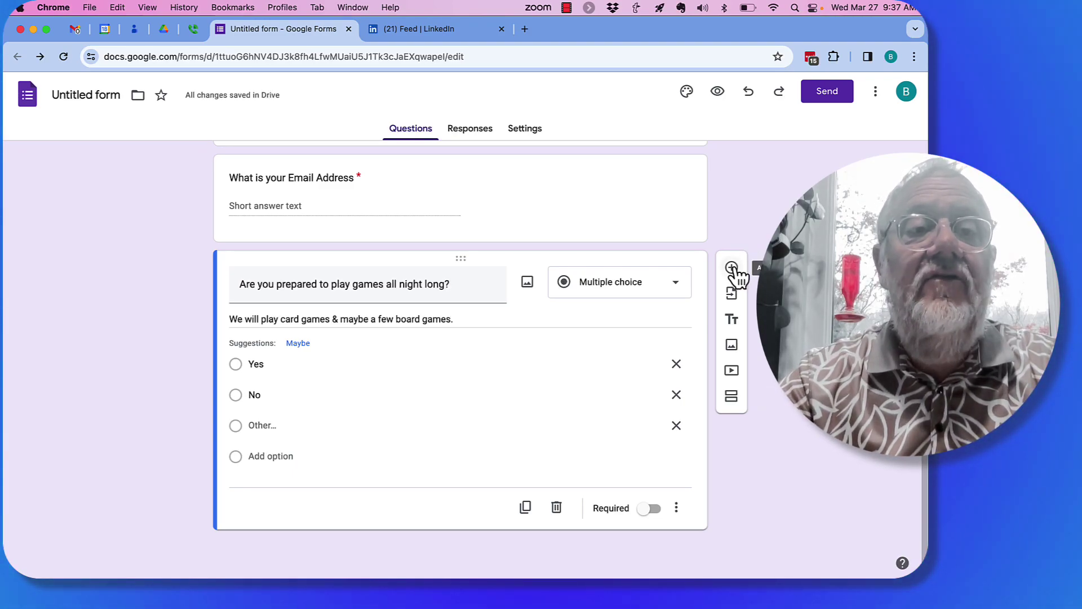
Step: Name the file Party Sign up Form and expand the Responses section in Settings
{"action": "scroll", "coordinate": [342, 249], "scroll_direction": "up", "scroll_amount": 4}
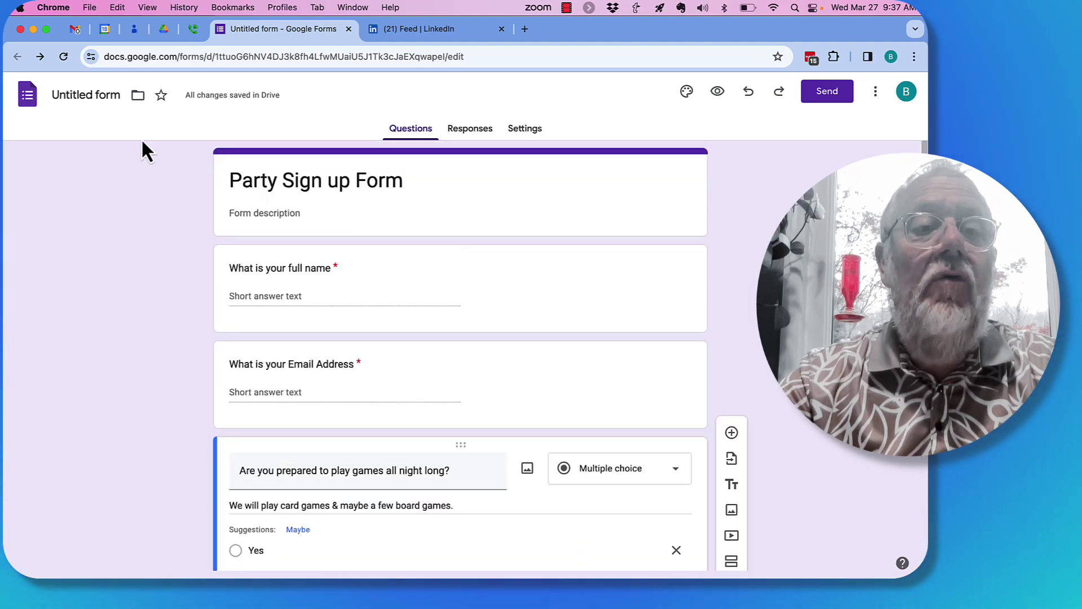
{"action": "left_click", "coordinate": [80, 94]}
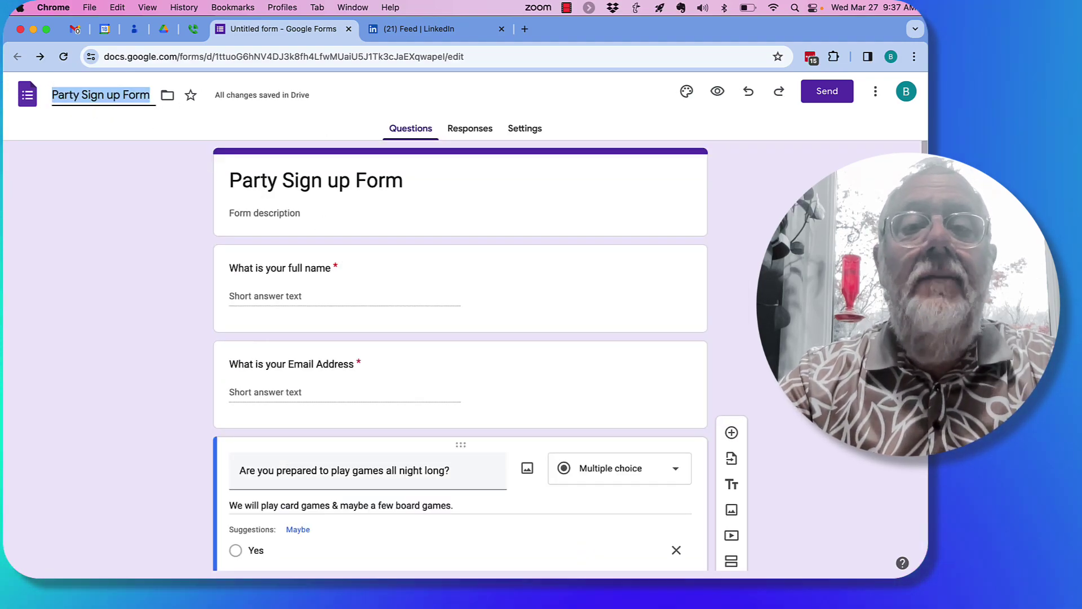
{"action": "left_click", "coordinate": [523, 134]}
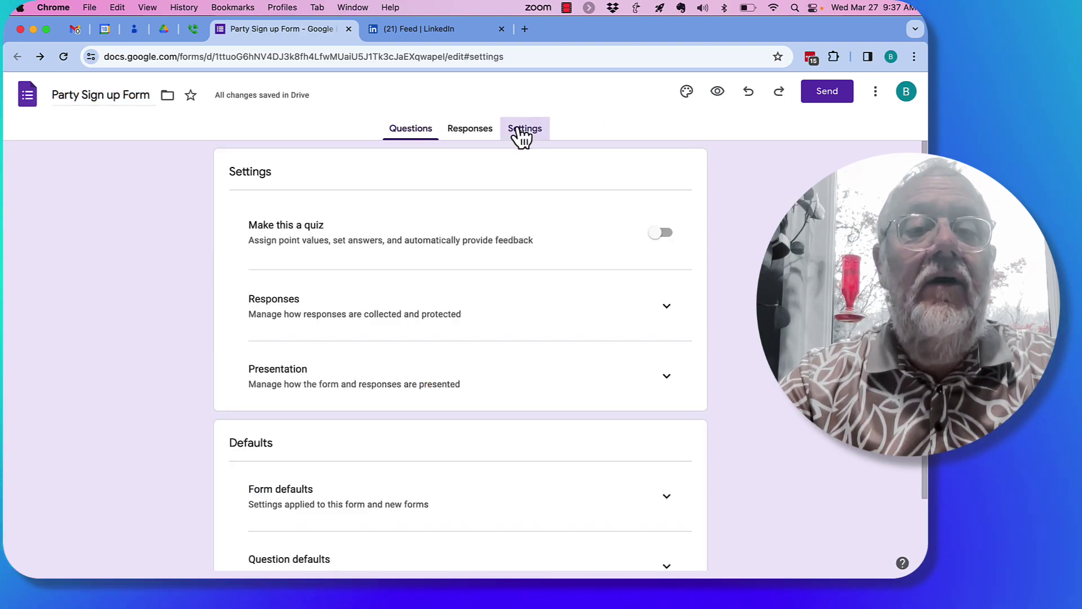
{"action": "left_click", "coordinate": [434, 346]}
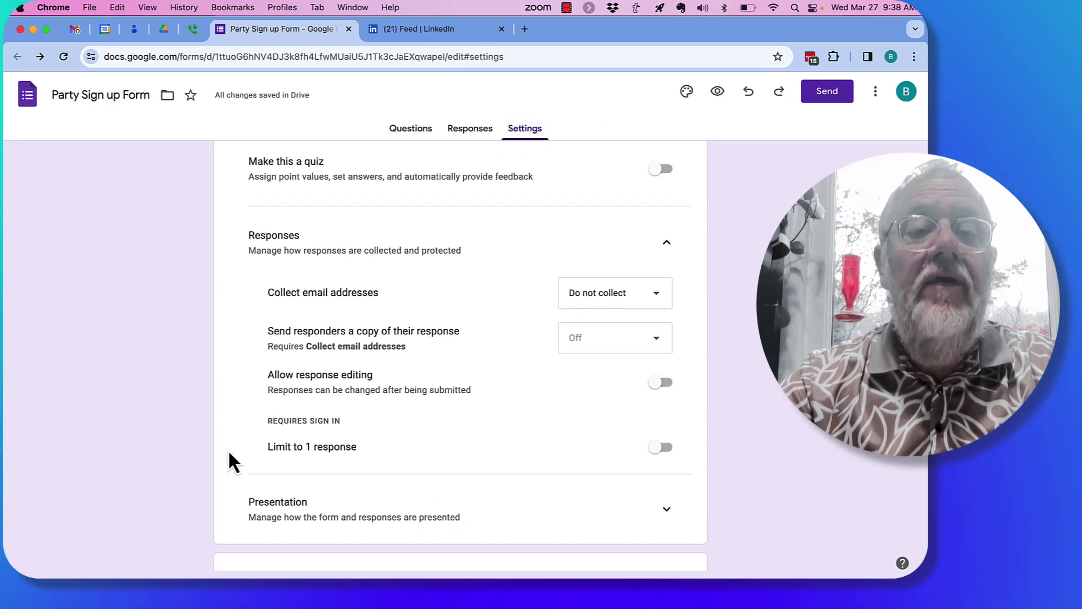
{"action": "scroll", "coordinate": [448, 366], "scroll_direction": "up", "scroll_amount": 1}
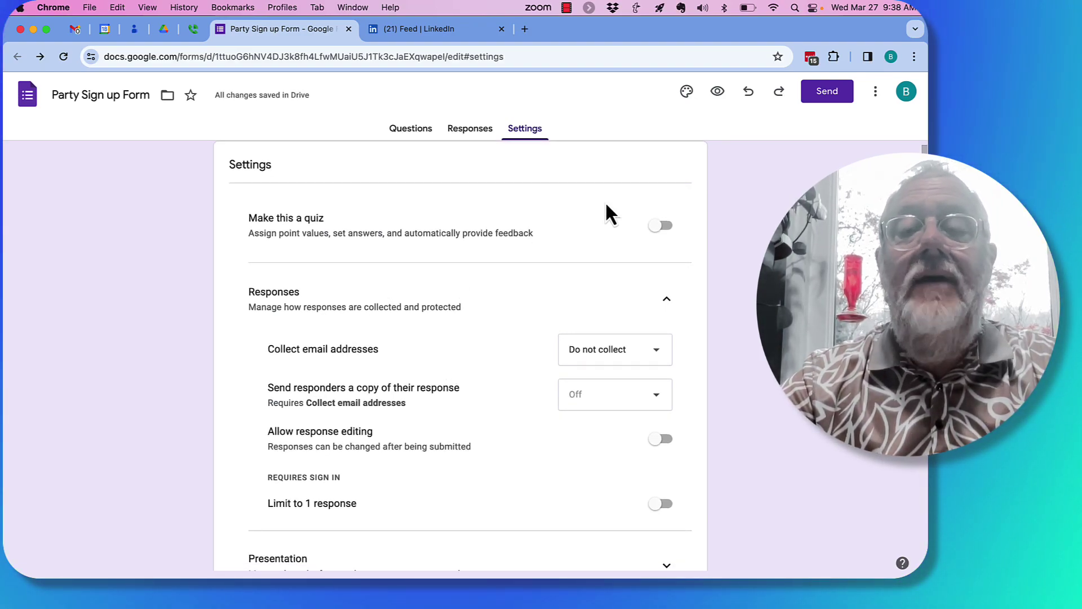
Step: Get the form's shortened share link and open a new incognito window
{"action": "left_click", "coordinate": [829, 96]}
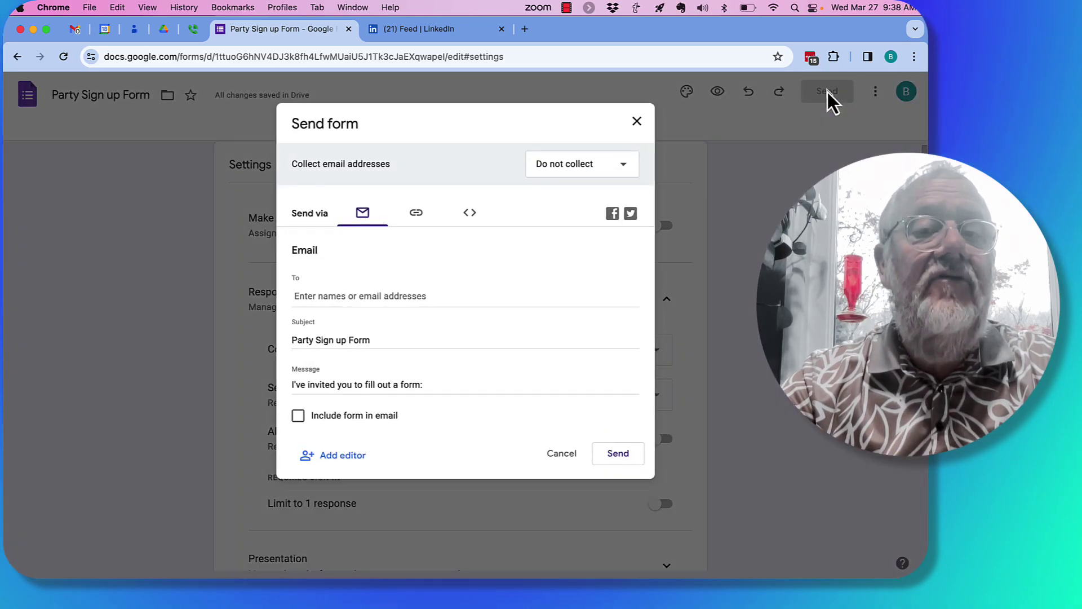
{"action": "left_click", "coordinate": [415, 213]}
{"action": "left_click", "coordinate": [298, 295]}
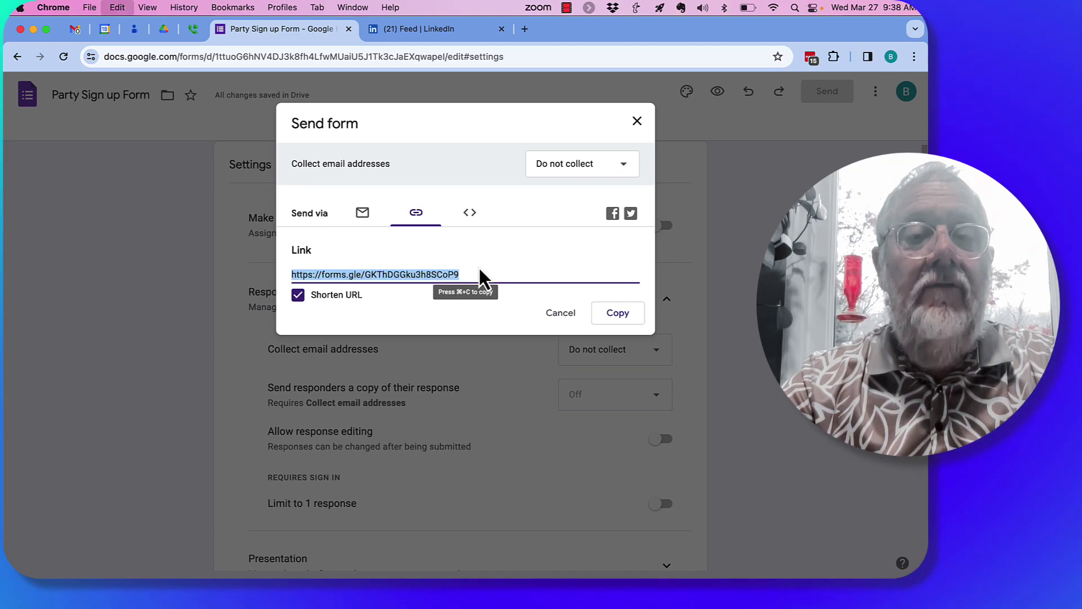
{"action": "left_click", "coordinate": [92, 8]}
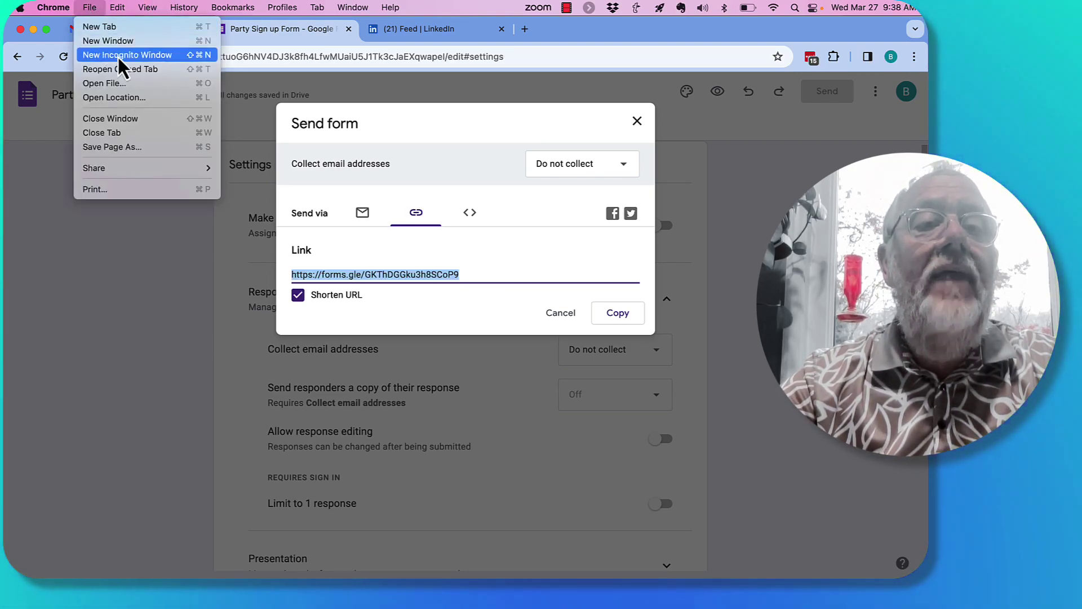
{"action": "left_click", "coordinate": [120, 55]}
Step: Load the shared form in incognito and enter a respondent's full name and email address
{"action": "type", "text": "https://forms.gle/GKThDGGku3h8SCoP9"}
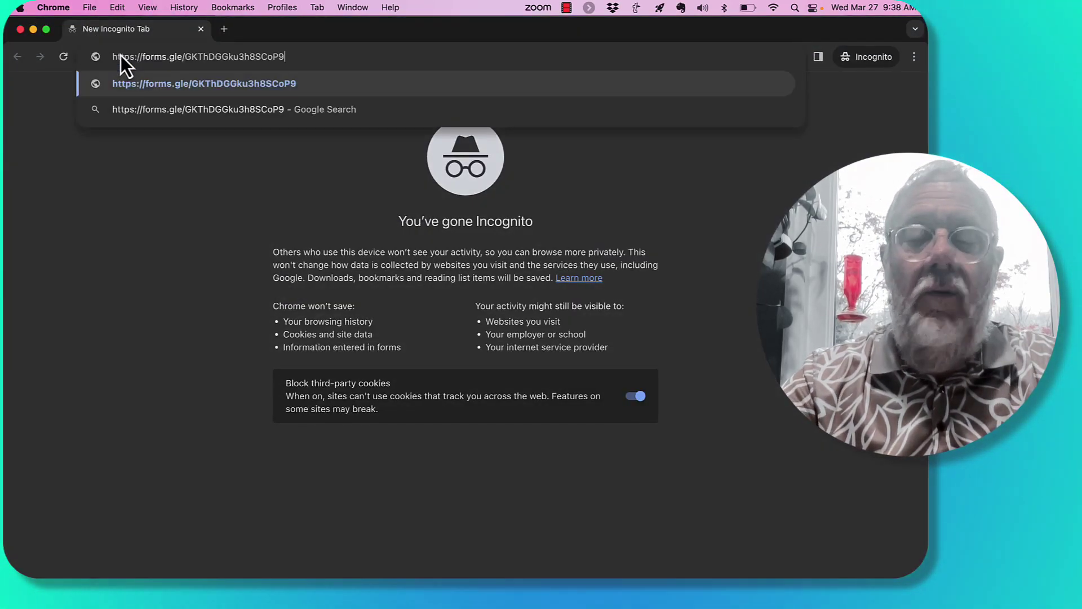
{"action": "key", "text": "Return"}
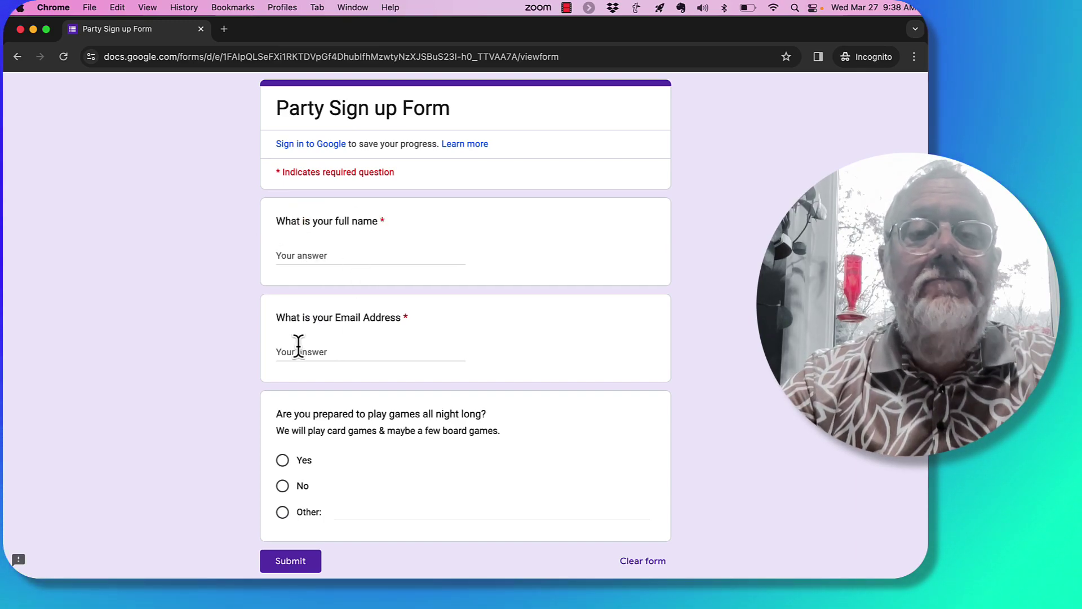
{"action": "left_click", "coordinate": [337, 252]}
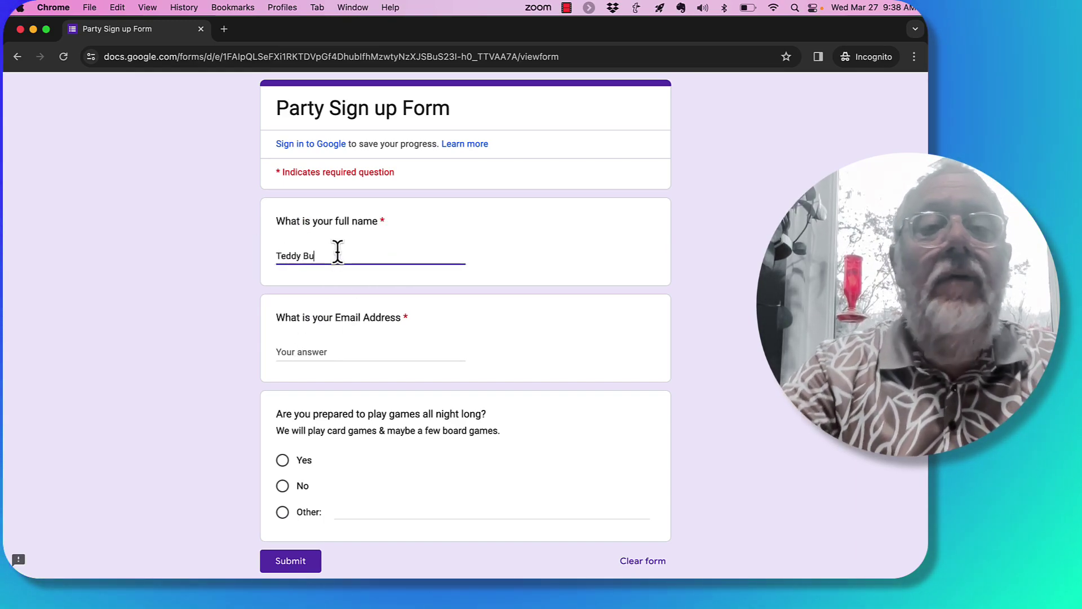
{"action": "key", "text": "Tab"}
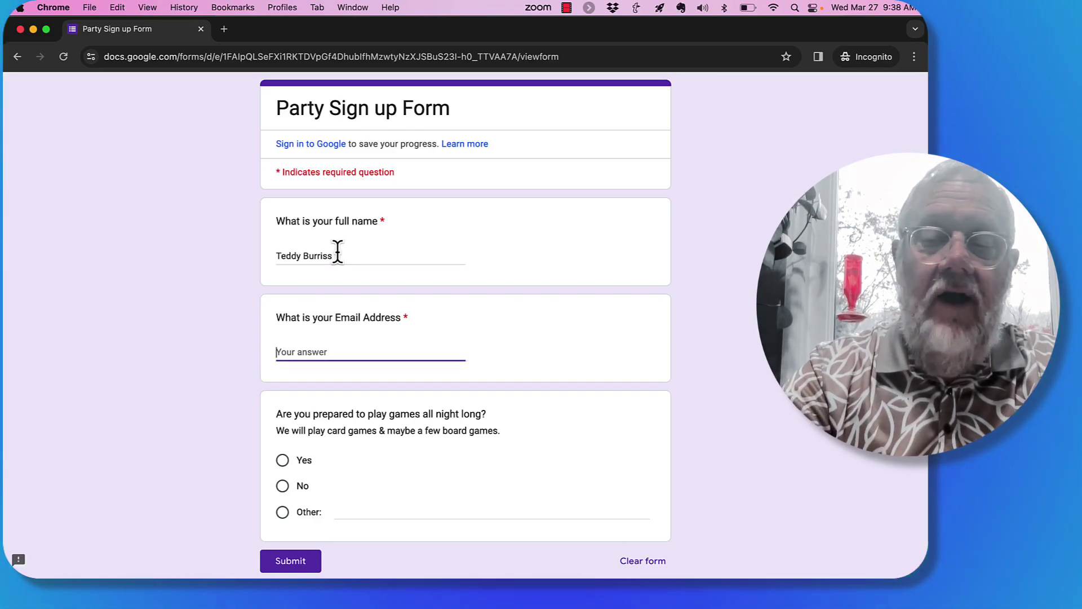
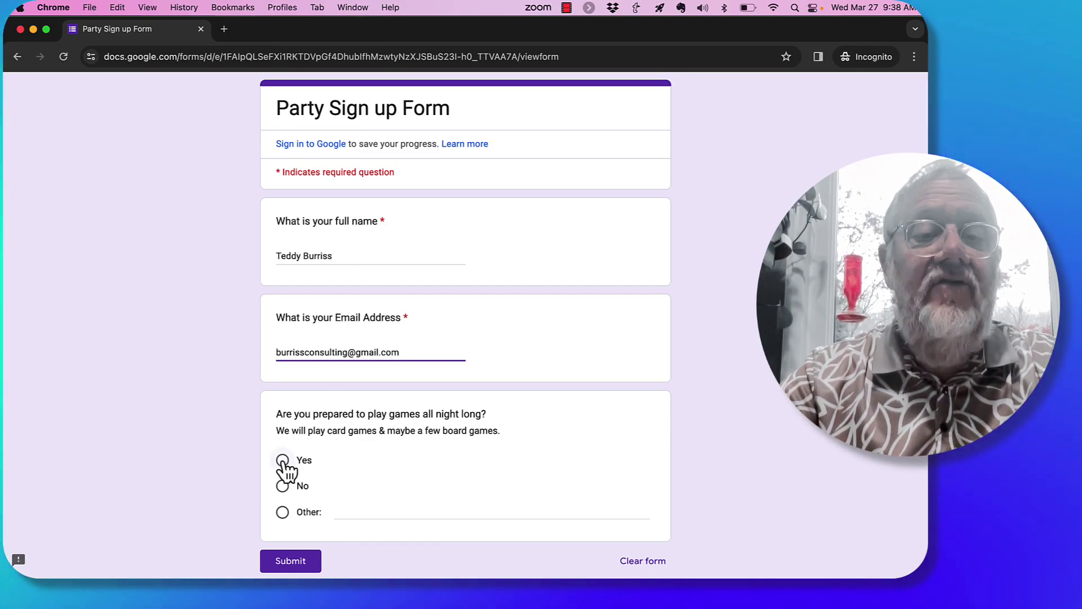
Step: Answer Yes to the games question, submit the response and close the incognito window
{"action": "left_click", "coordinate": [283, 461]}
{"action": "scroll", "coordinate": [403, 485], "scroll_direction": "down", "scroll_amount": 3}
{"action": "left_click", "coordinate": [298, 496]}
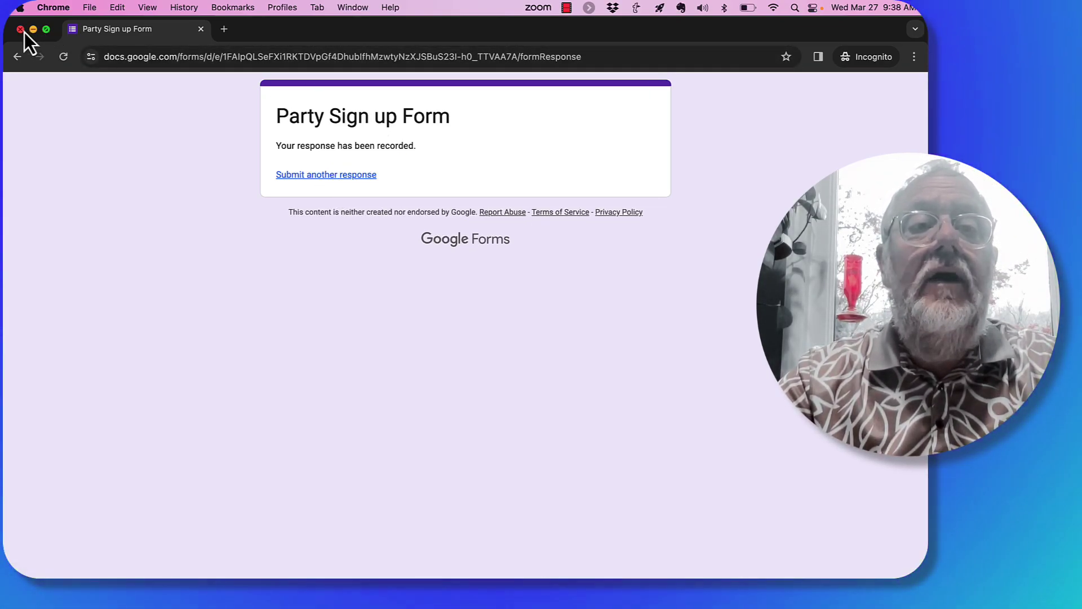
{"action": "left_click", "coordinate": [20, 29]}
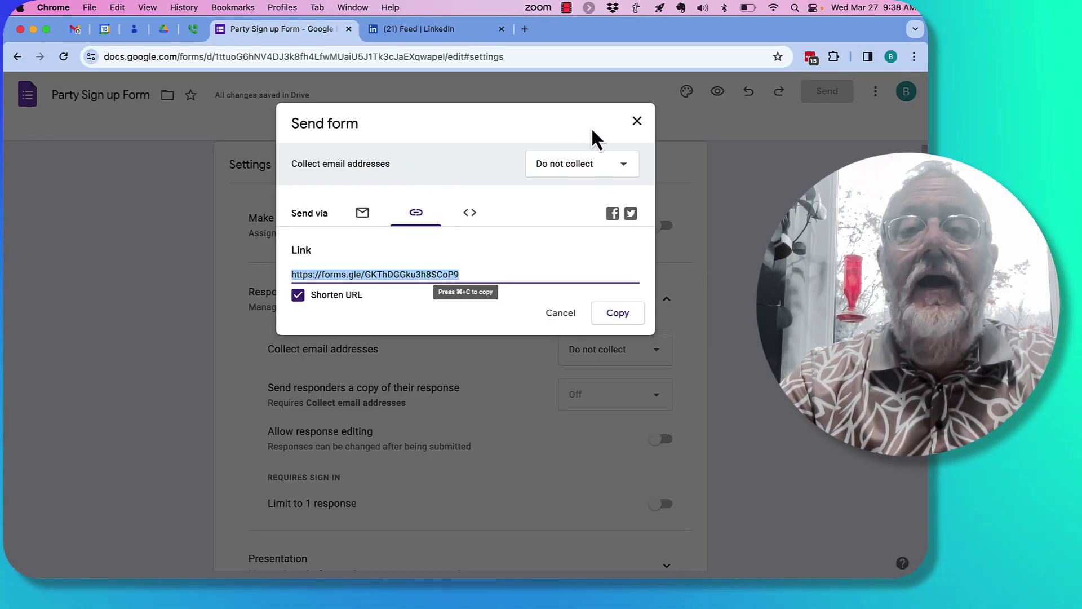
Step: Close the Send form dialog and review the Responses summary showing 1 response, 100% Yes
{"action": "left_click", "coordinate": [637, 122]}
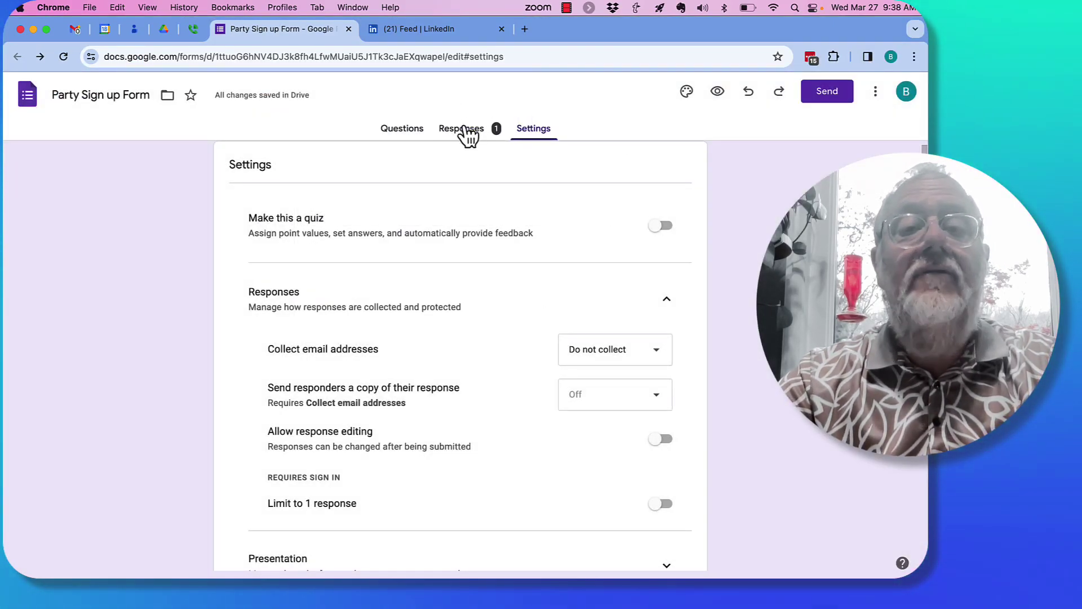
{"action": "left_click", "coordinate": [465, 129]}
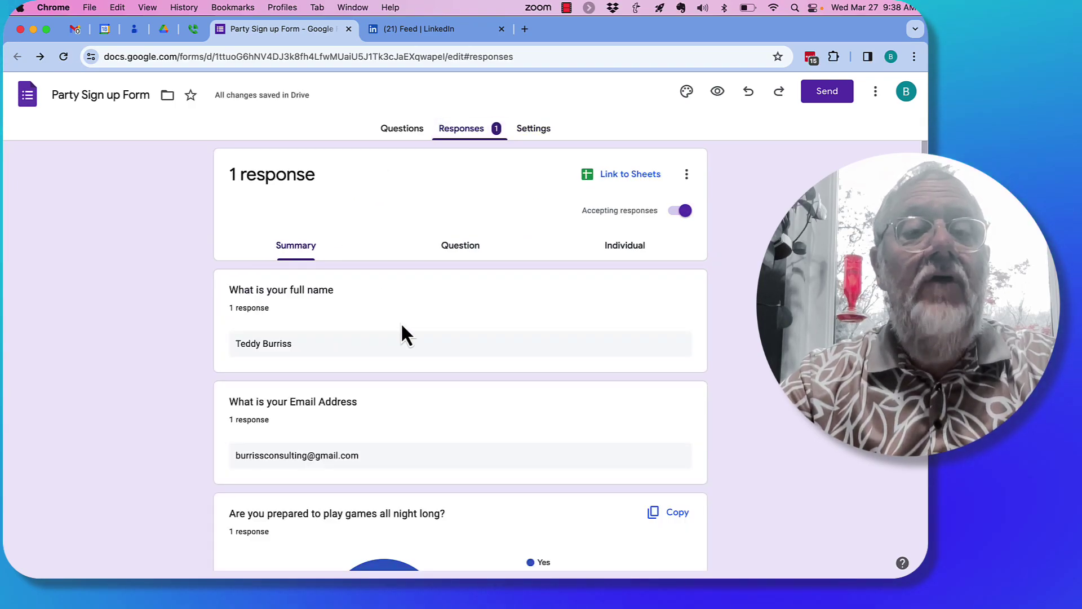
{"action": "scroll", "coordinate": [357, 352], "scroll_direction": "down", "scroll_amount": 3}
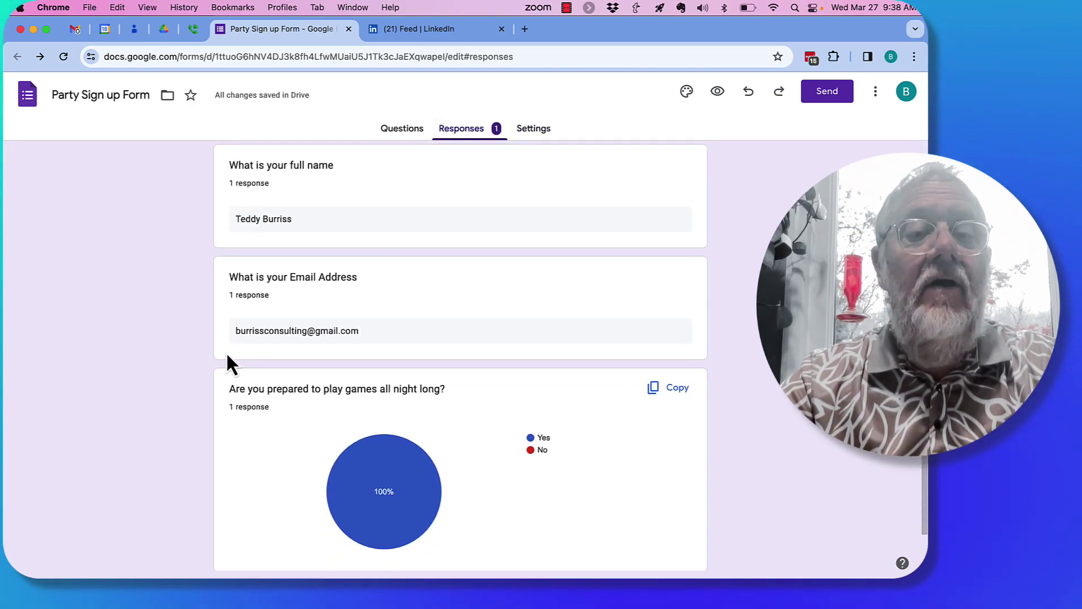
{"action": "scroll", "coordinate": [387, 353], "scroll_direction": "down", "scroll_amount": 1}
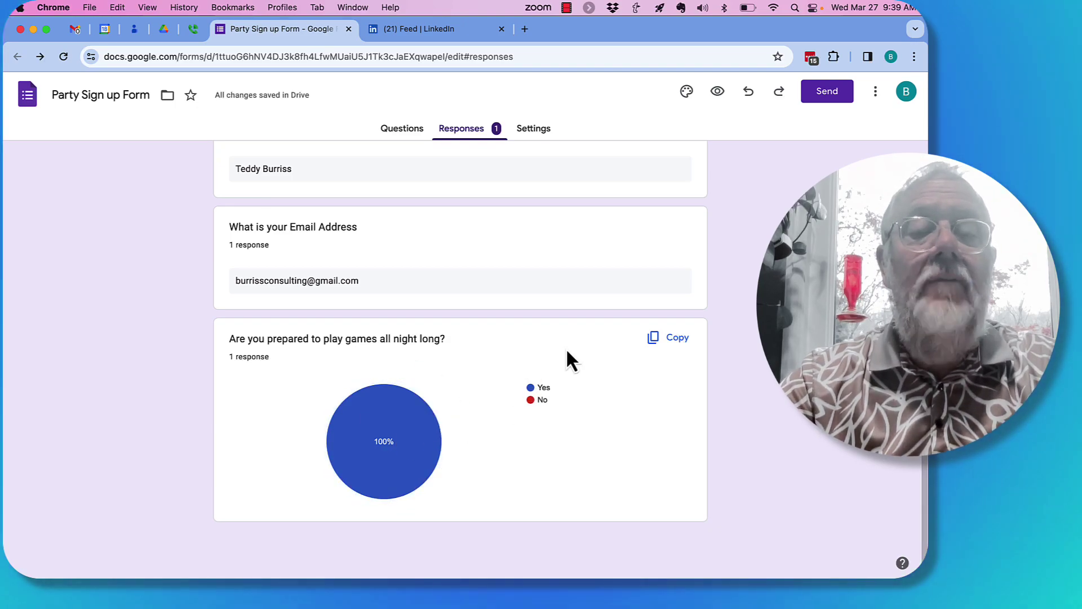
{"action": "scroll", "coordinate": [550, 313], "scroll_direction": "up", "scroll_amount": 3}
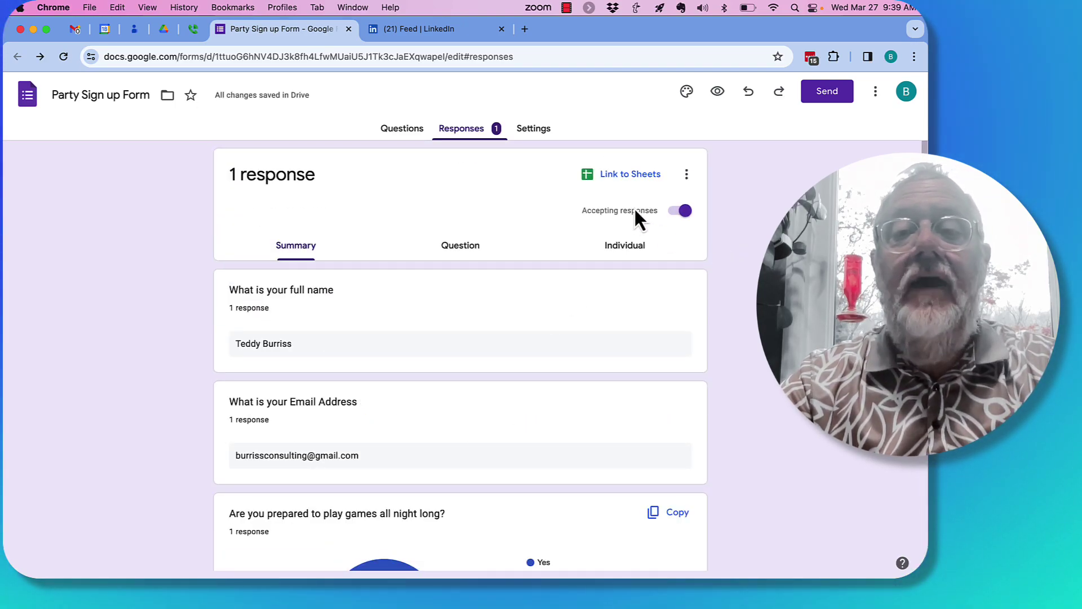
Step: Return to the Questions tab and look over the three questions
{"action": "left_click", "coordinate": [401, 133]}
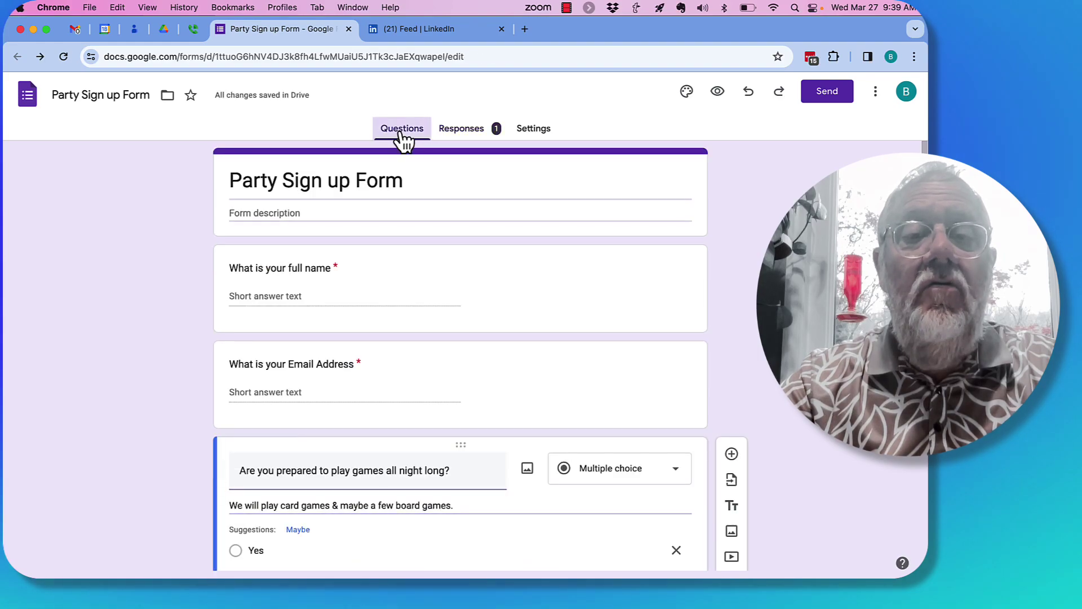
{"action": "scroll", "coordinate": [550, 335], "scroll_direction": "down", "scroll_amount": 4}
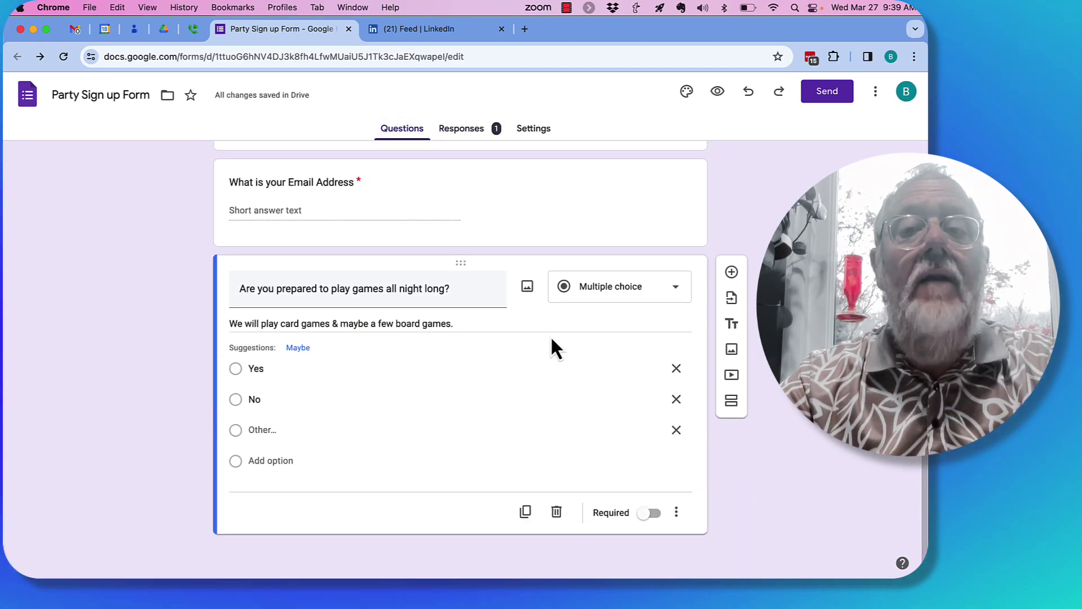
{"action": "scroll", "coordinate": [550, 335], "scroll_direction": "up", "scroll_amount": 4}
Step: Recheck the shortened share link, cancel without sending, and open the form's Settings
{"action": "left_click", "coordinate": [827, 93]}
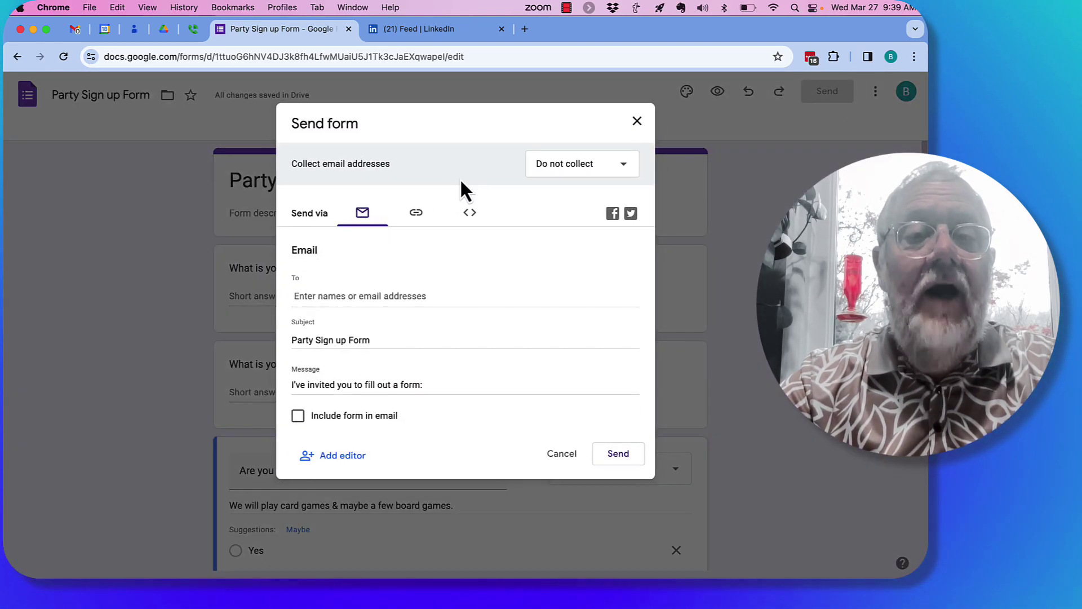
{"action": "left_click", "coordinate": [420, 217]}
{"action": "left_click", "coordinate": [298, 296]}
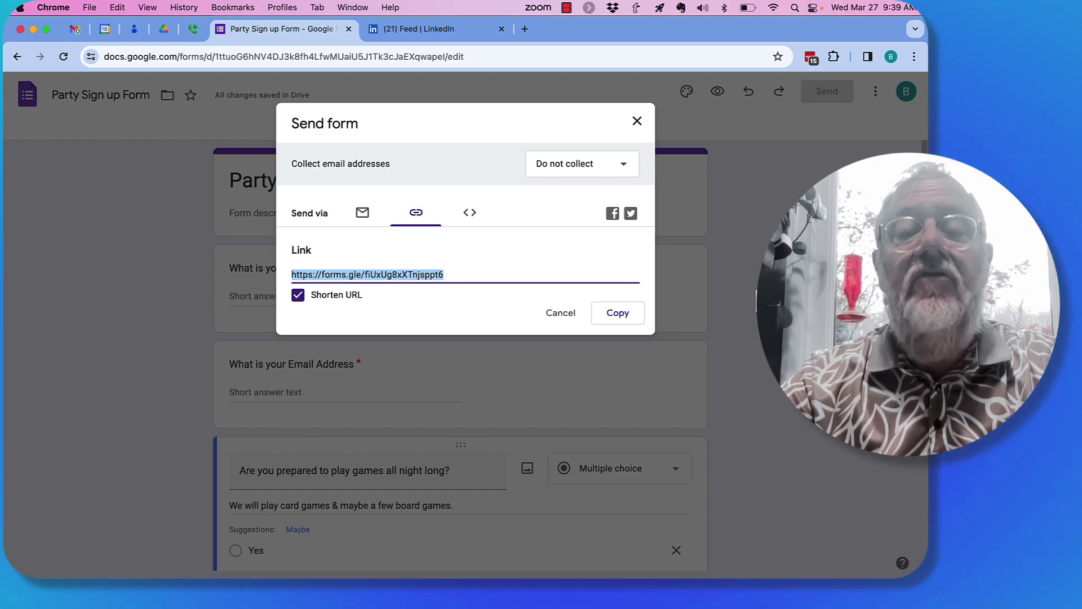
{"action": "left_click", "coordinate": [561, 314]}
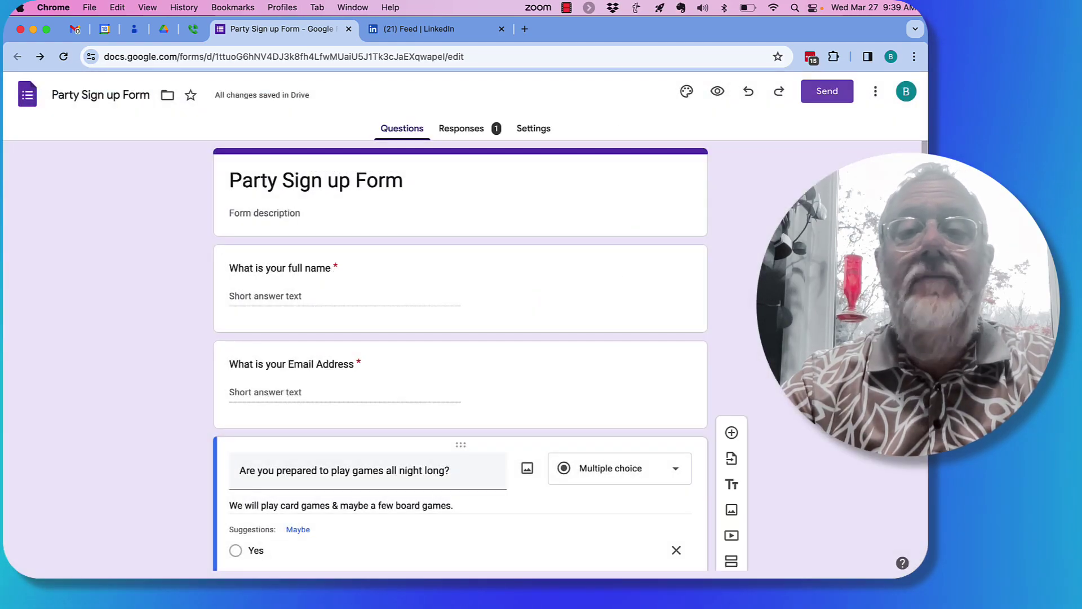
{"action": "left_click", "coordinate": [532, 130]}
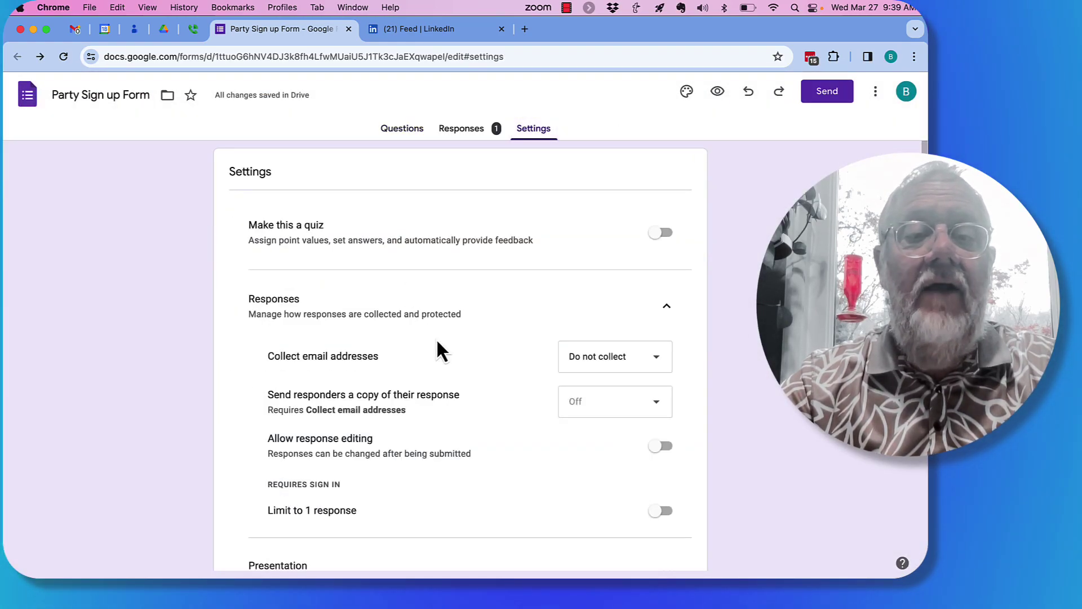
{"action": "scroll", "coordinate": [439, 347], "scroll_direction": "down", "scroll_amount": 3}
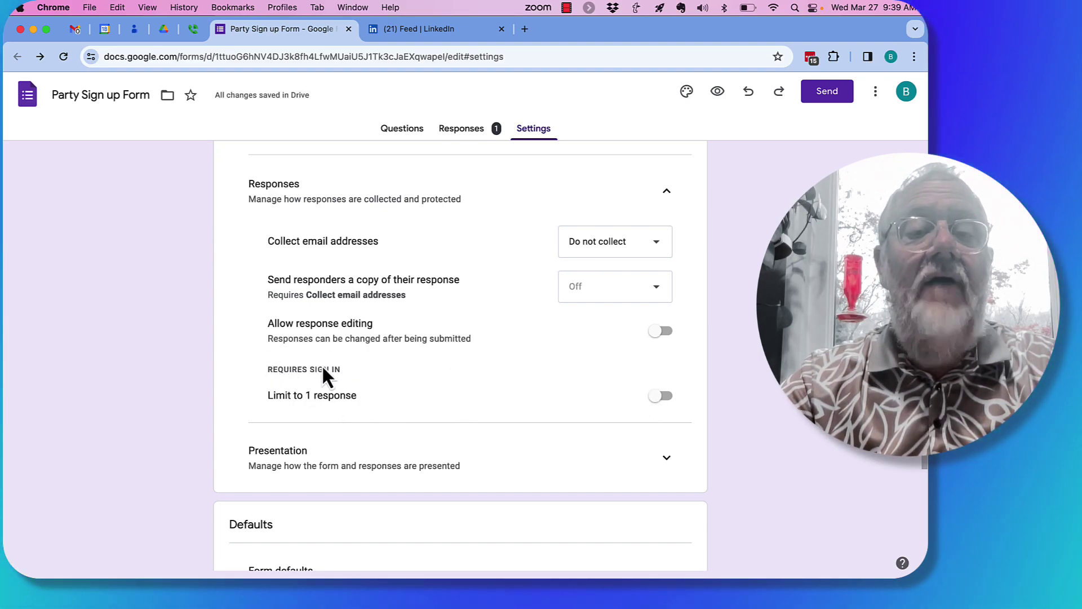
{"action": "left_click", "coordinate": [662, 396]}
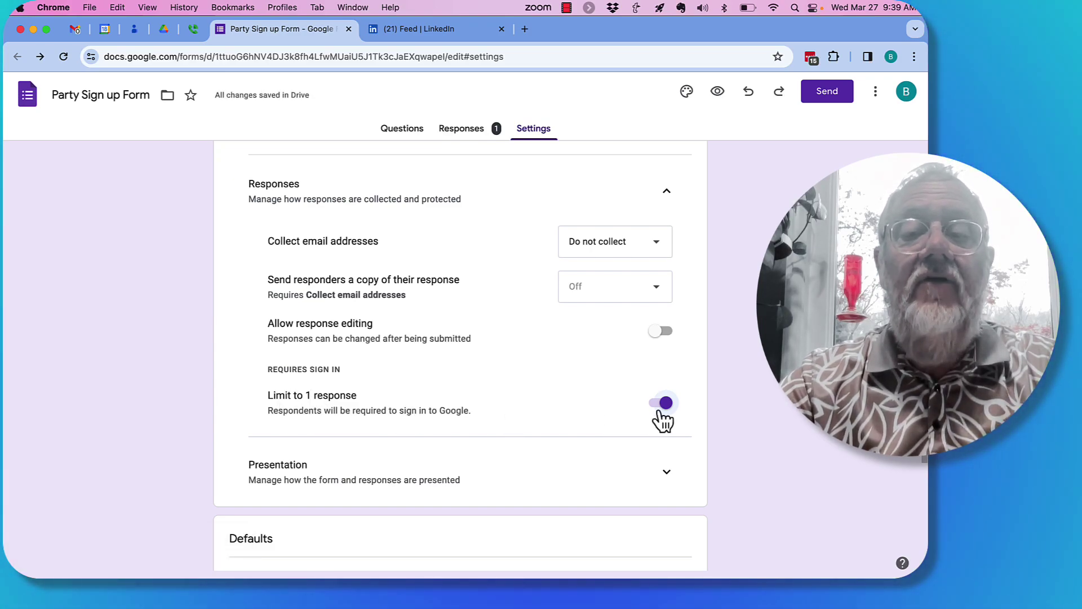
{"action": "left_click", "coordinate": [665, 403]}
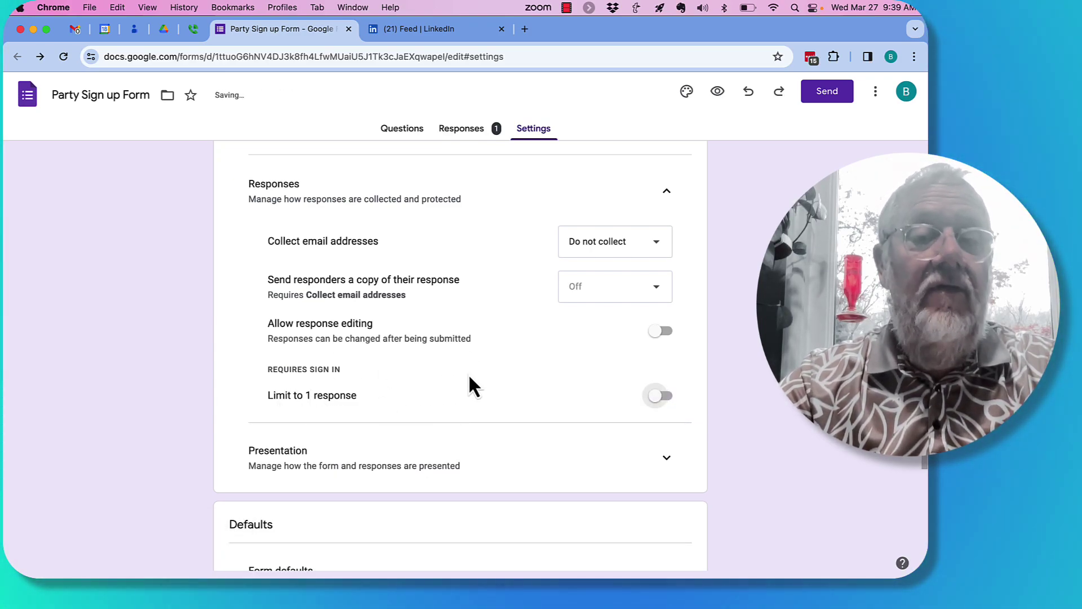
{"action": "left_click", "coordinate": [663, 401]}
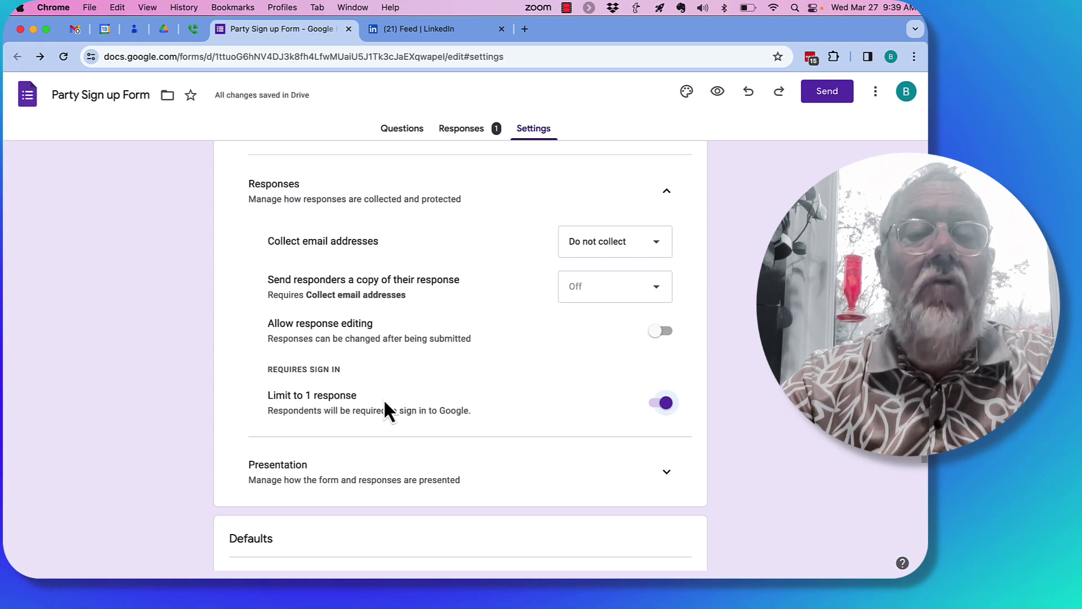
{"action": "left_click", "coordinate": [660, 403]}
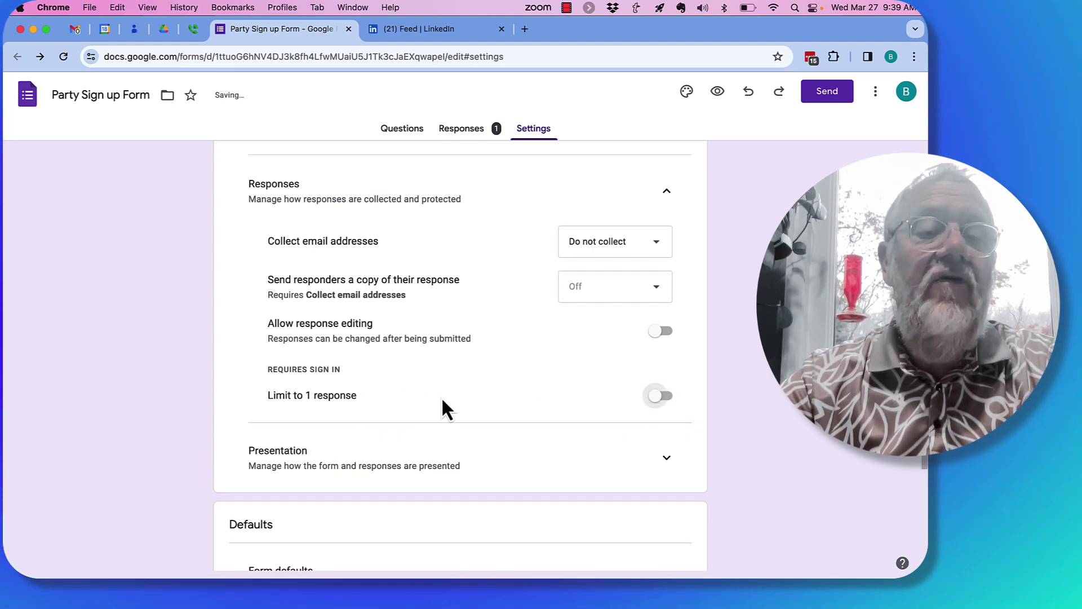